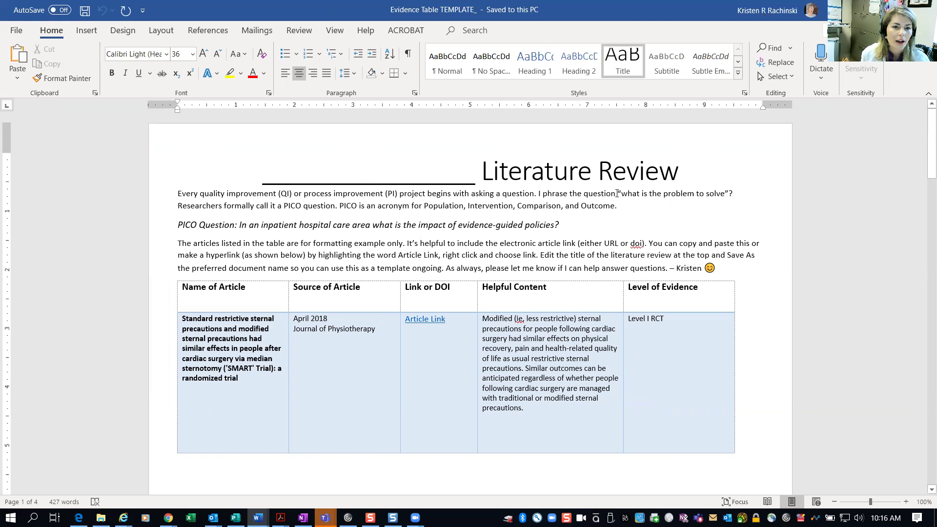
# - Highlight 'what is the problem to solve' and the instructions paragraph above the table, then deselect them
pyautogui.moveTo(618, 195); pyautogui.dragTo(733, 194)
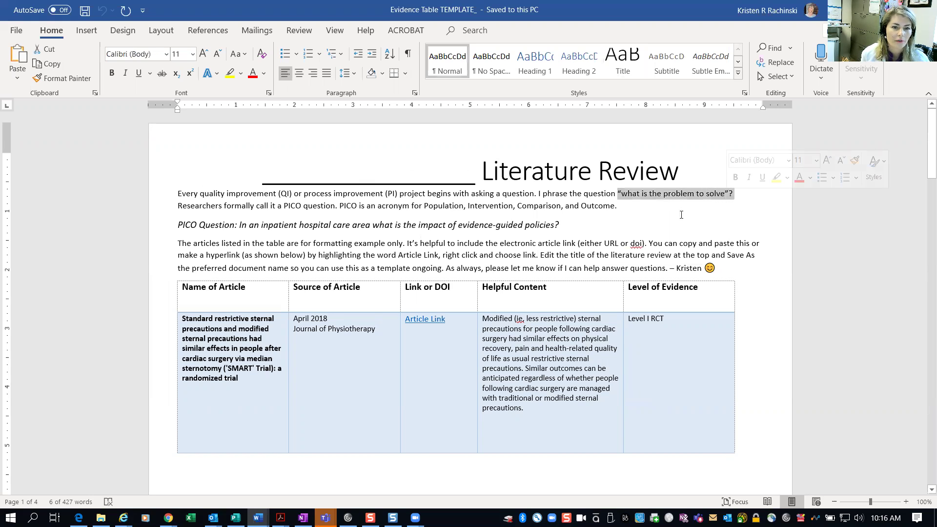
pyautogui.click(653, 209)
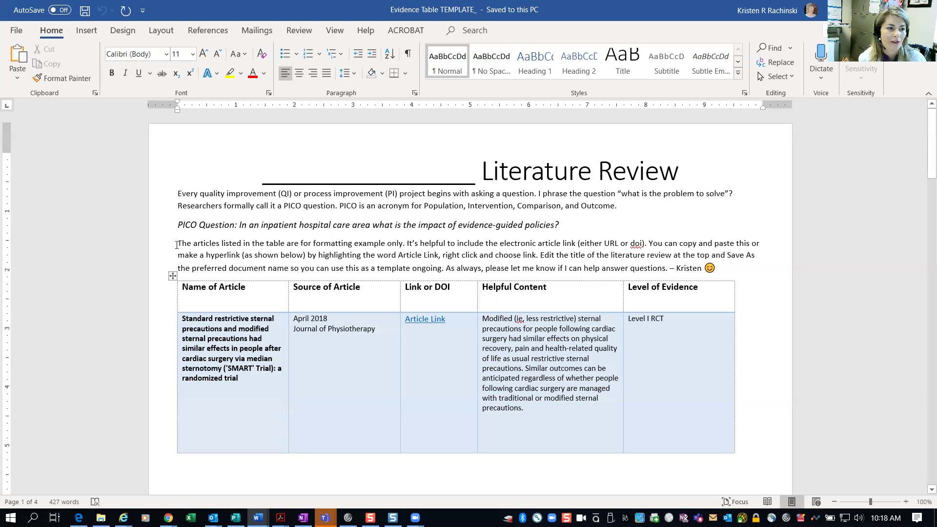
pyautogui.moveTo(178, 244); pyautogui.dragTo(723, 268)
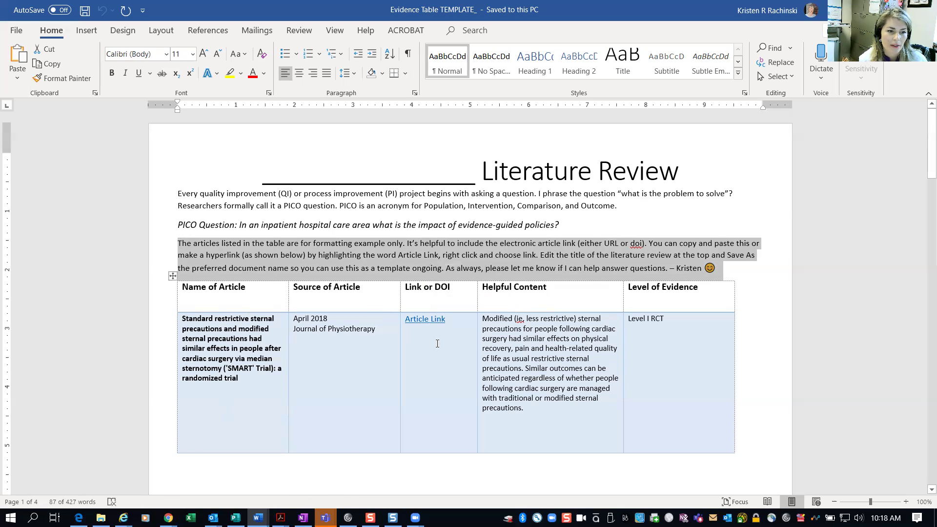
pyautogui.click(557, 445)
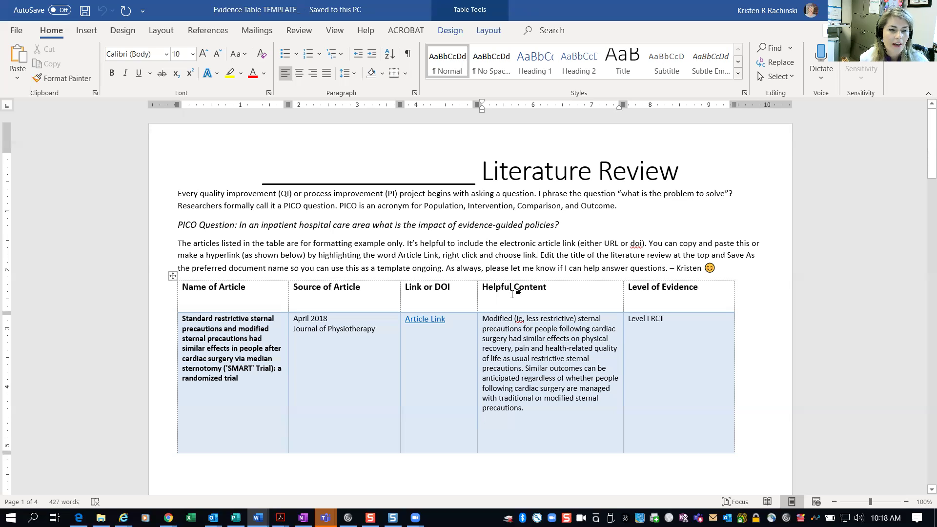
# - Scroll past the example table and evidence pyramid to Table 4, Levels of Evidence for Therapeutic Studies
pyautogui.moveTo(429, 318)
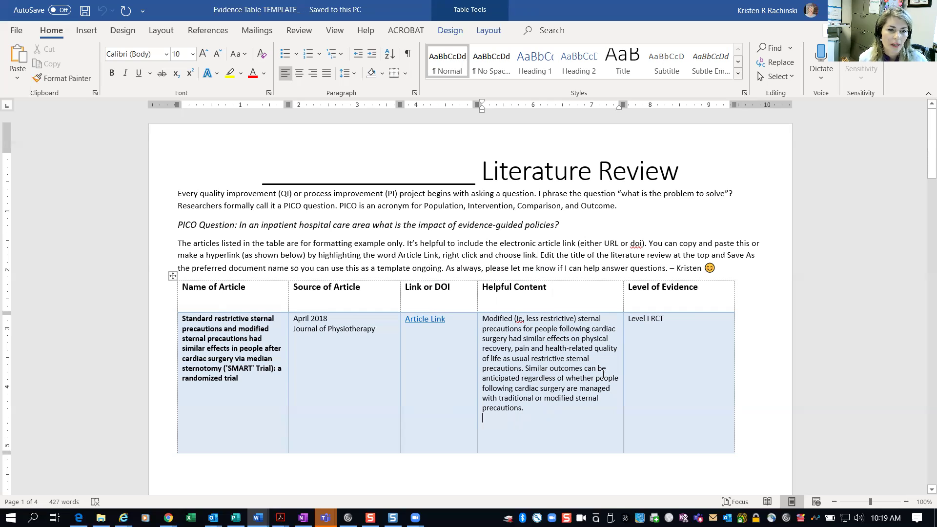
pyautogui.scroll(-9, 606, 375)
pyautogui.scroll(-8, 602, 376)
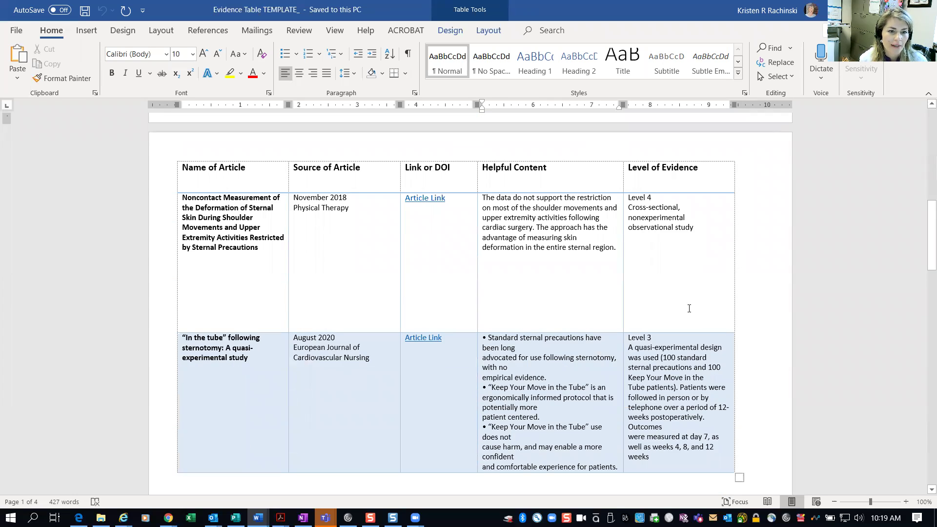
pyautogui.scroll(17, 689, 309)
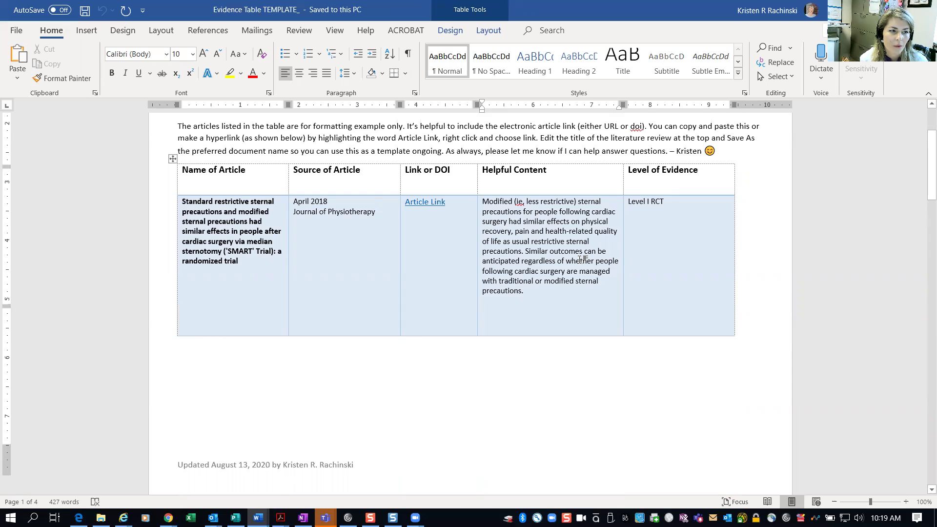
pyautogui.scroll(-12, 581, 259)
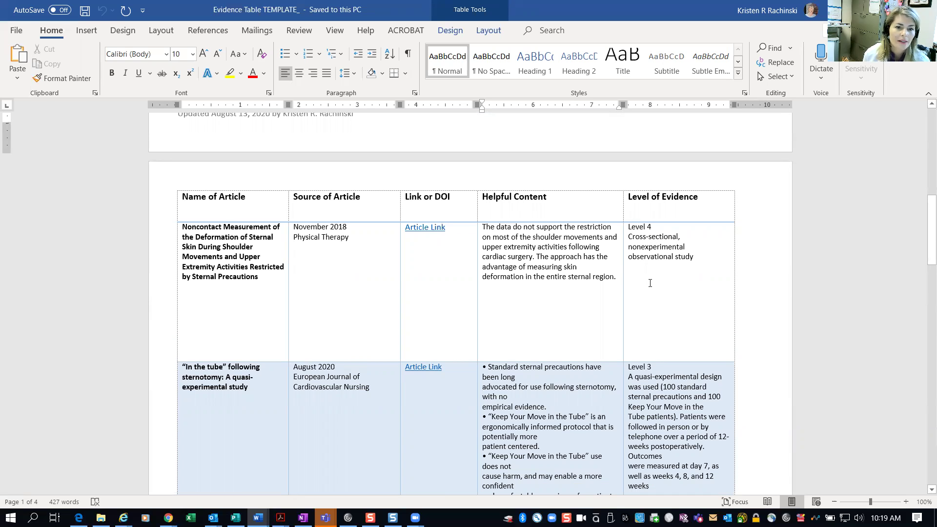
pyautogui.scroll(-3, 656, 272)
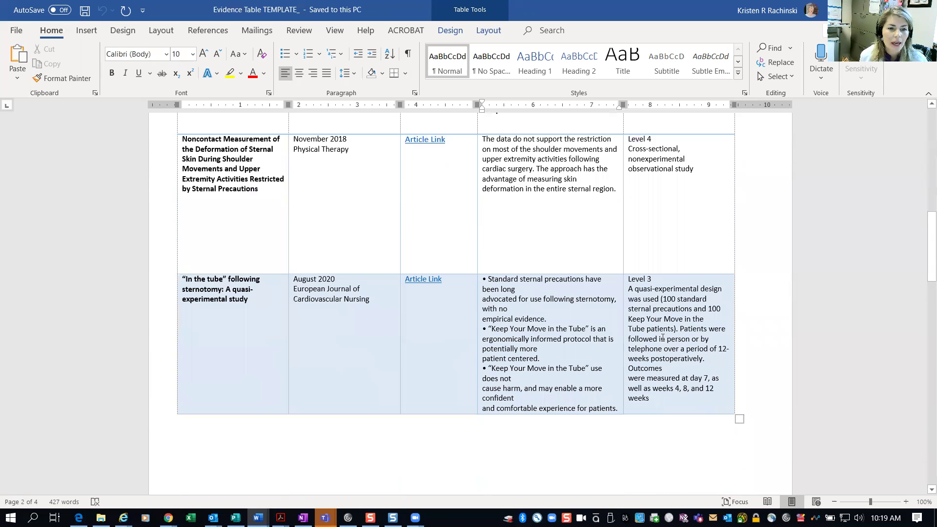
pyautogui.scroll(-15, 667, 325)
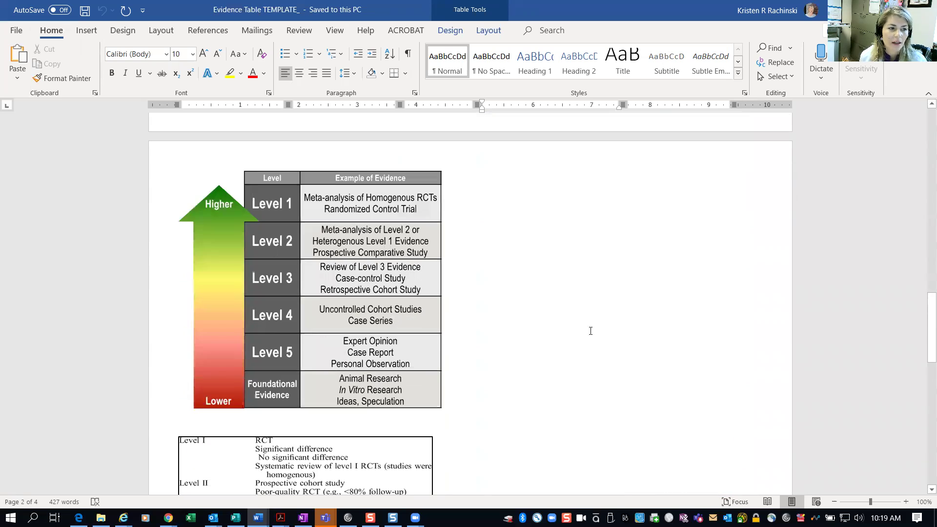
pyautogui.scroll(-4, 402, 293)
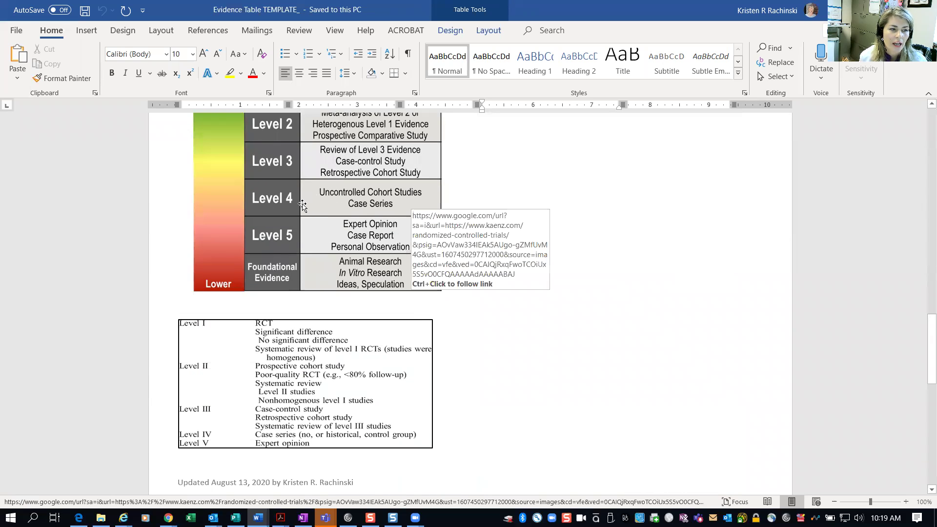
pyautogui.scroll(-2, 306, 263)
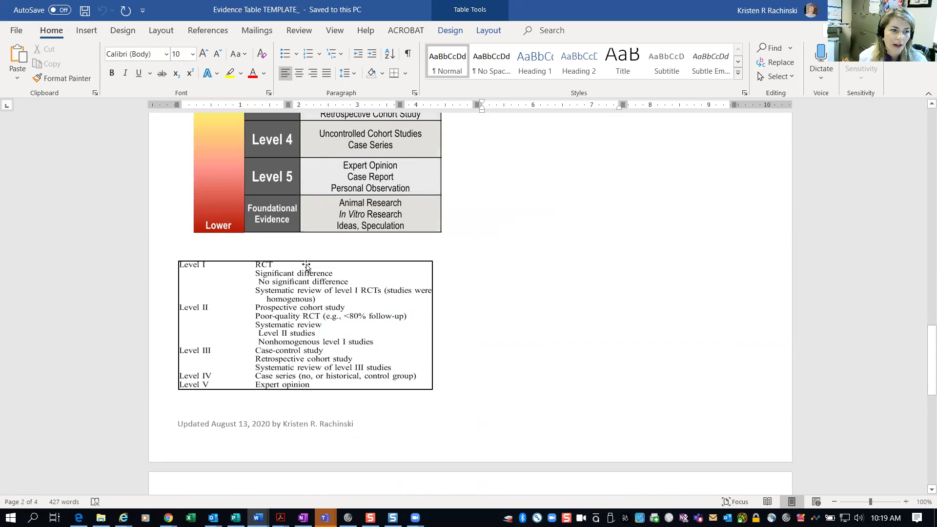
pyautogui.scroll(-10, 439, 335)
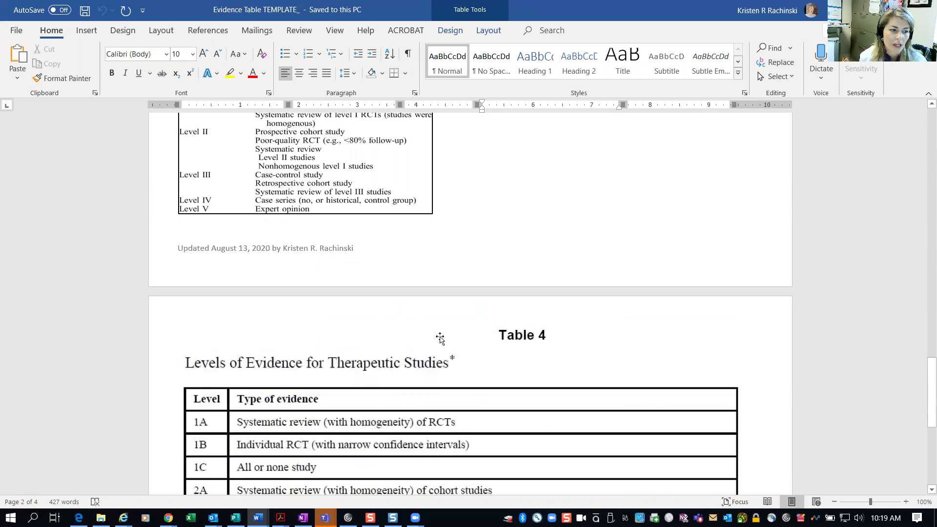
pyautogui.scroll(-3, 498, 308)
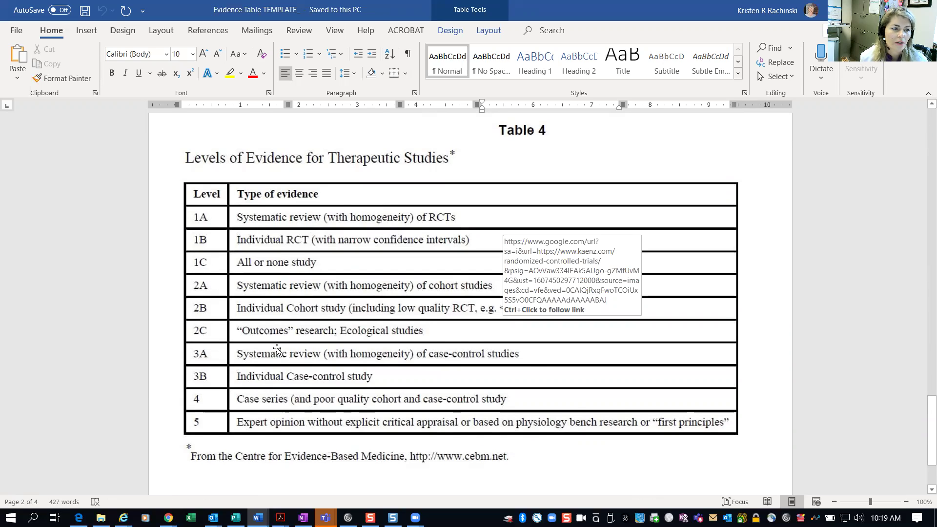
pyautogui.scroll(9, 282, 344)
pyautogui.scroll(4, 282, 344)
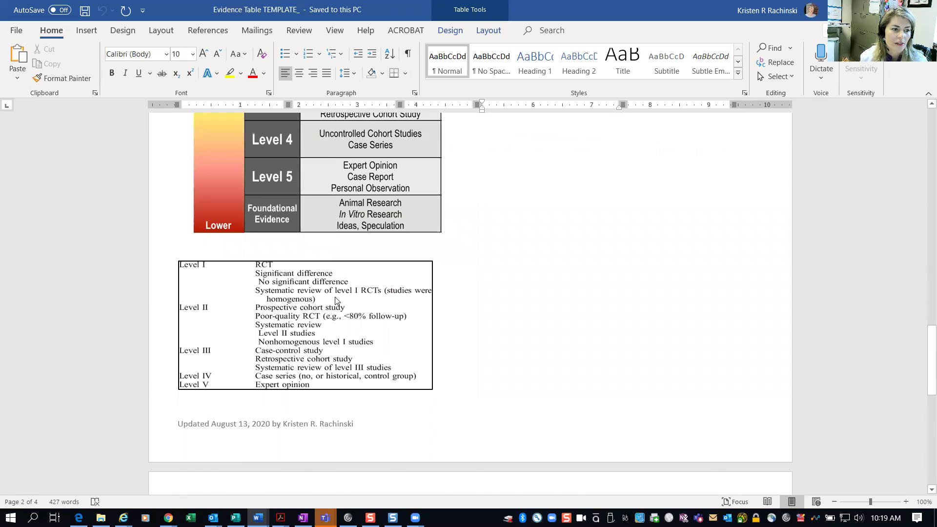
pyautogui.scroll(-7, 338, 303)
pyautogui.scroll(-3, 339, 315)
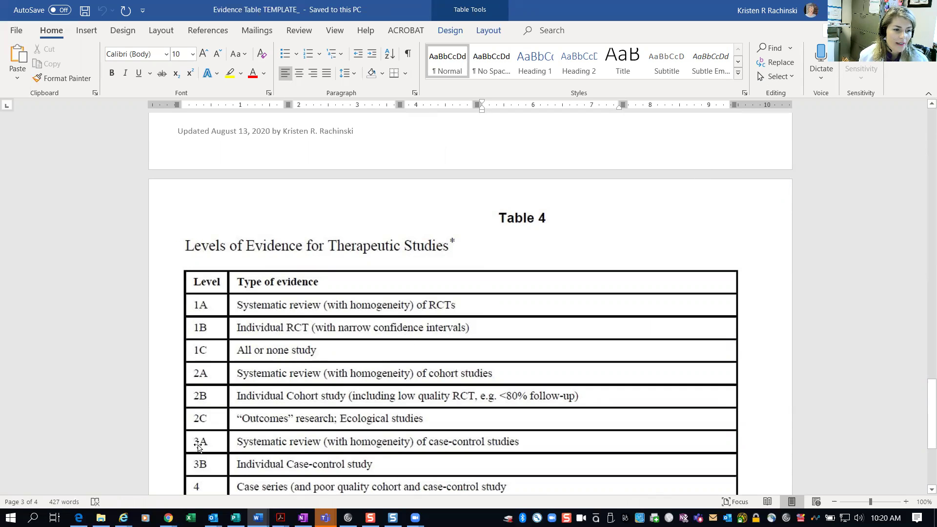
# - Scroll back up to the Level 1–5 and Foundational Evidence pyramid on page 2
pyautogui.scroll(9, 328, 404)
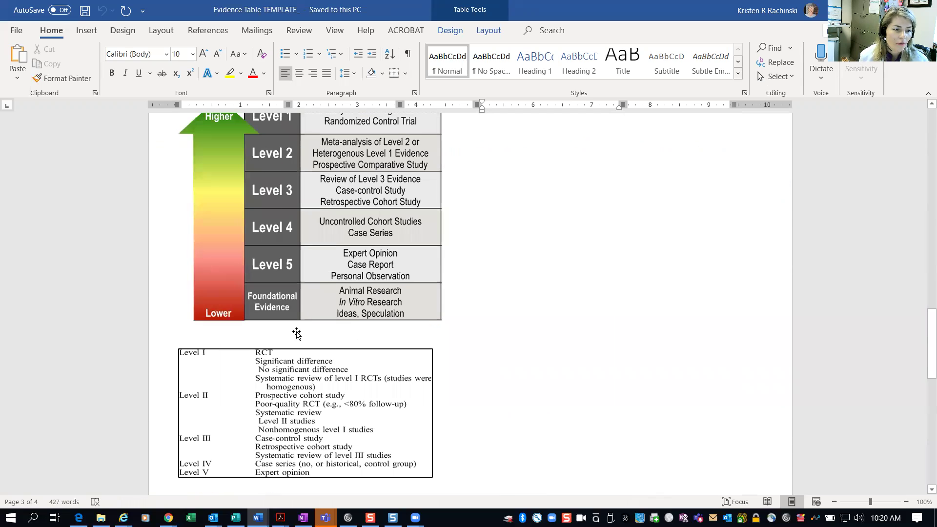
pyautogui.scroll(4, 337, 254)
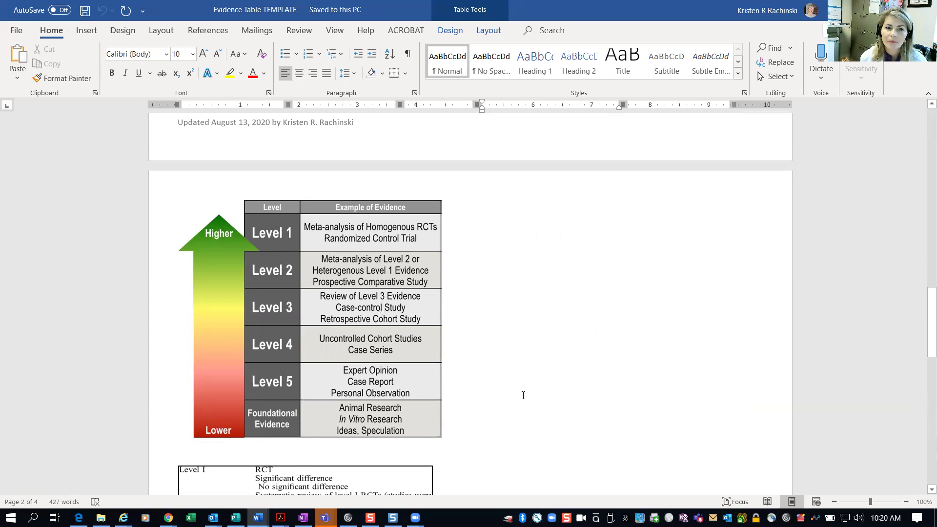
# - In the browser, leave the CINAHL article via the Result List for the Clinical Library home page
pyautogui.hotkey('alt', 'Tab')
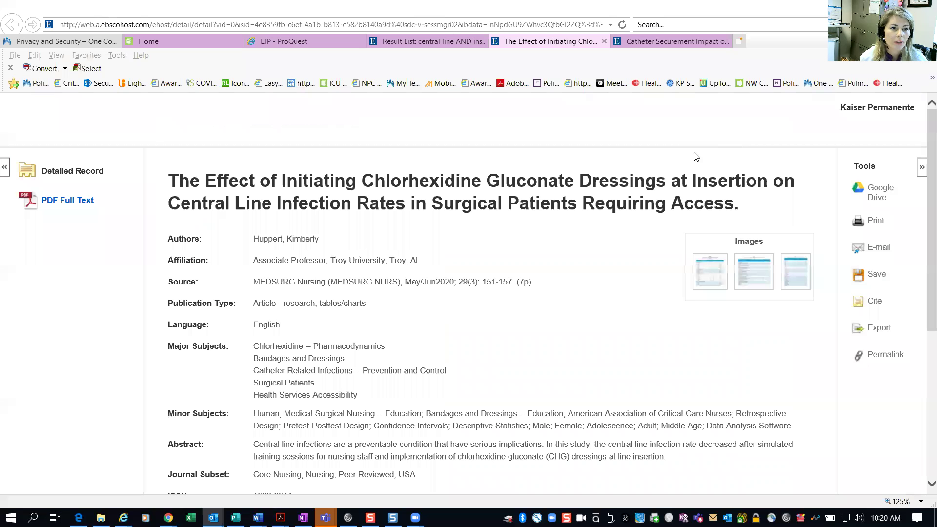
pyautogui.click(399, 42)
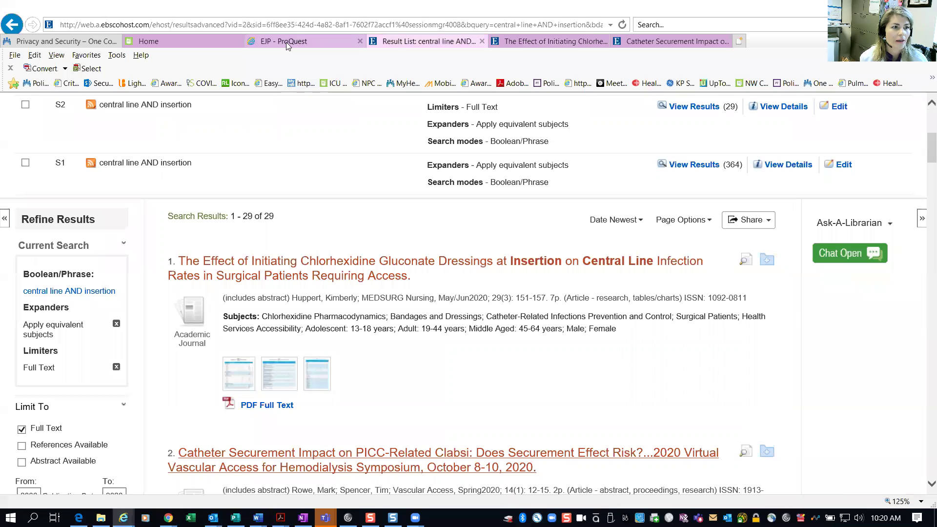
pyautogui.click(205, 41)
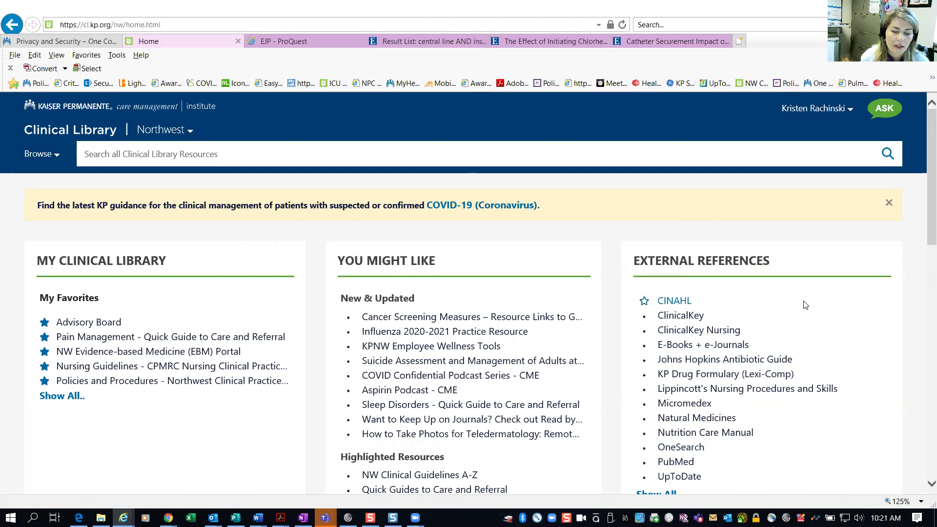
# - Go back to the CINAHL search history showing S1 (364 results) and S2 (29, Full Text)
pyautogui.scroll(-1, 808, 308)
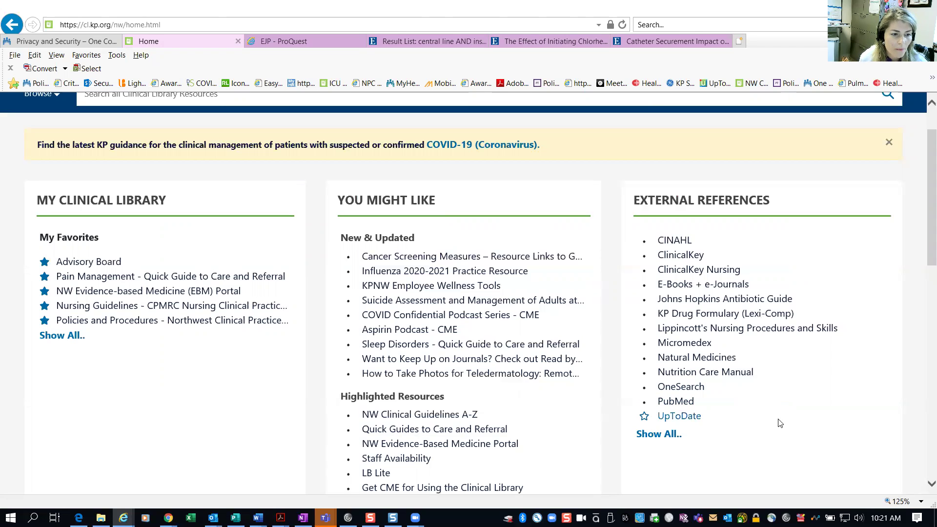
pyautogui.scroll(1, 635, 264)
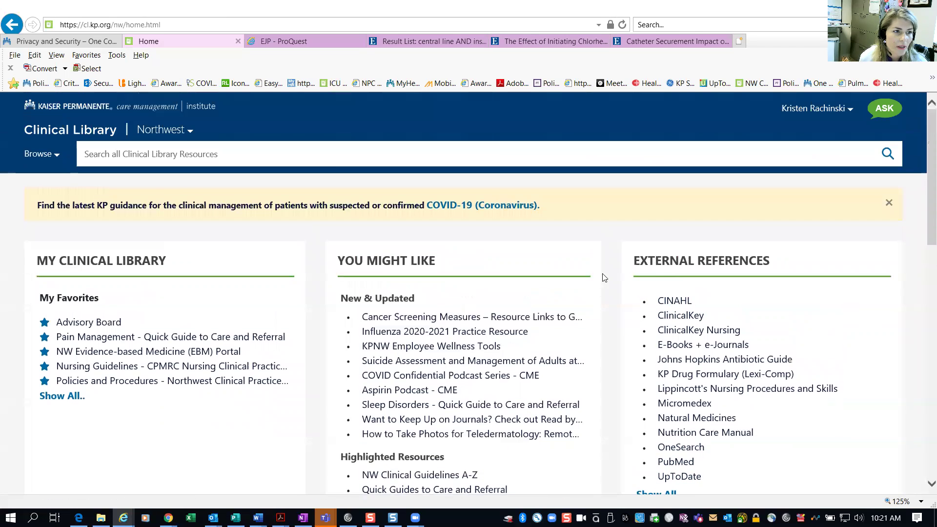
pyautogui.click(307, 43)
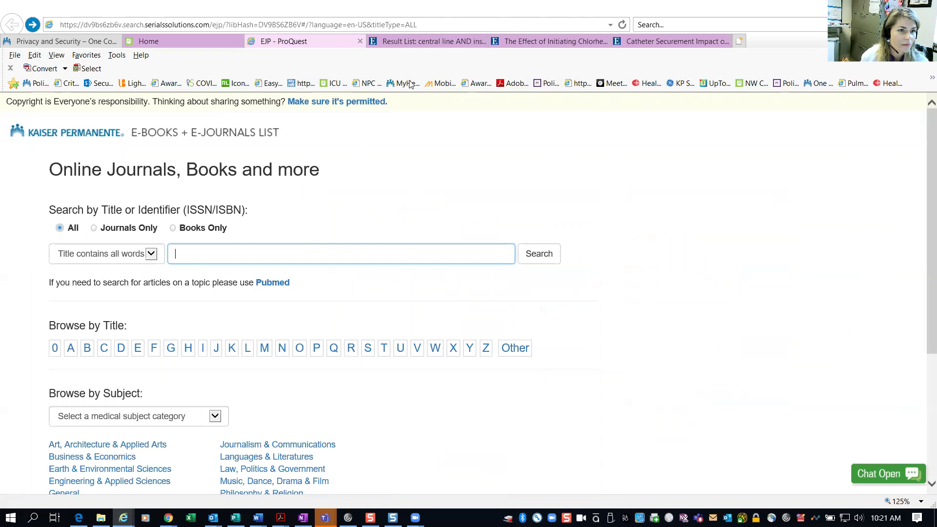
pyautogui.click(414, 43)
pyautogui.scroll(5, 326, 232)
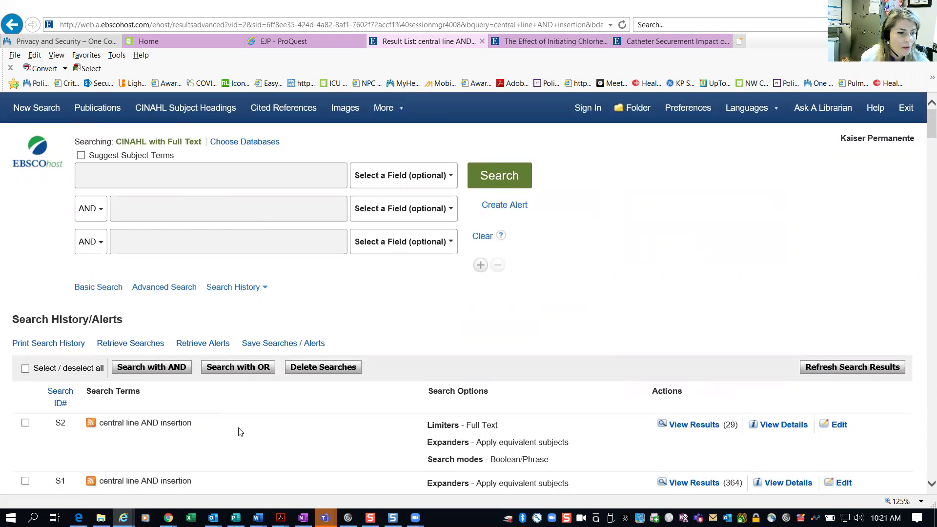
# - Open the chlorhexidine gluconate dressings article's detailed record and then its PDF Full Text
pyautogui.scroll(-1, 239, 432)
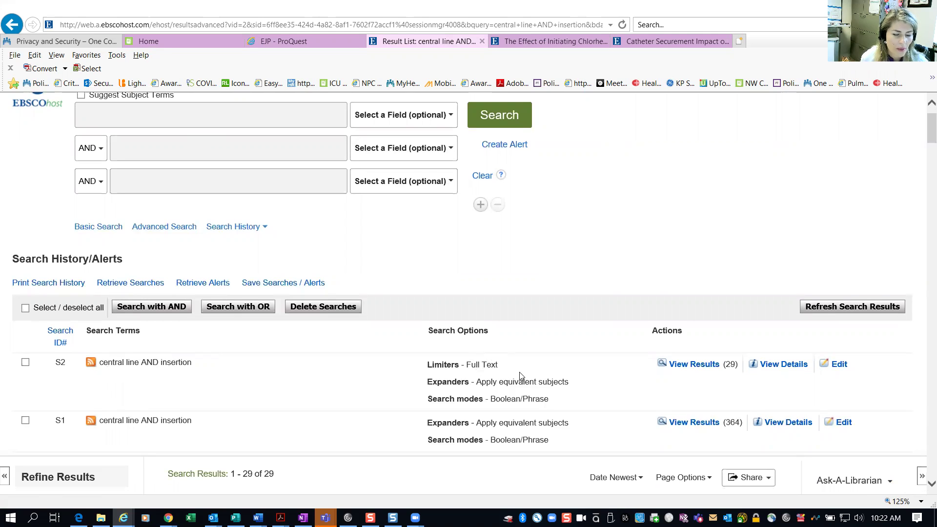
pyautogui.scroll(-2, 401, 371)
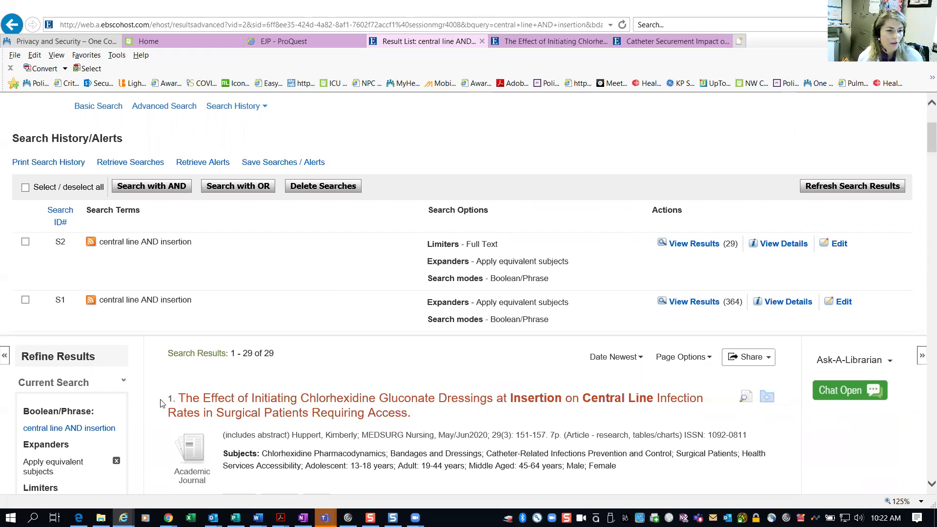
pyautogui.scroll(-1, 163, 404)
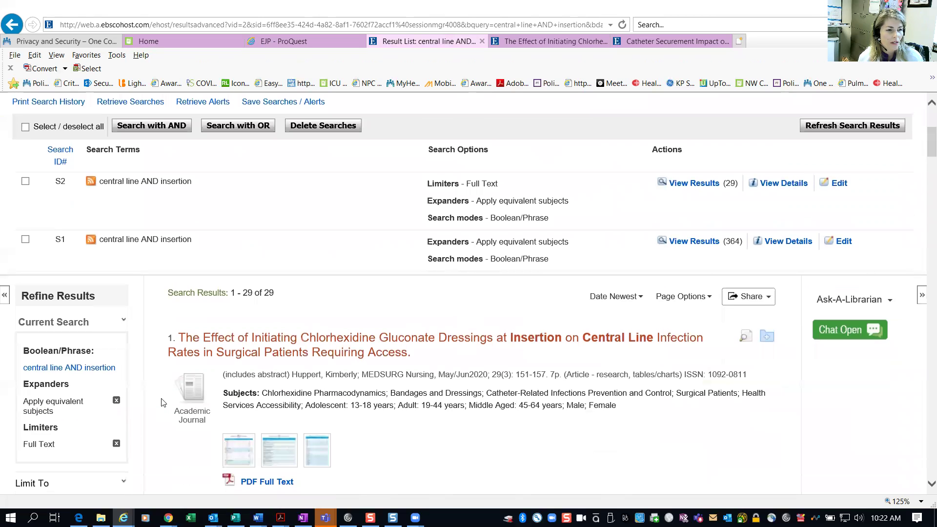
pyautogui.scroll(-1, 164, 403)
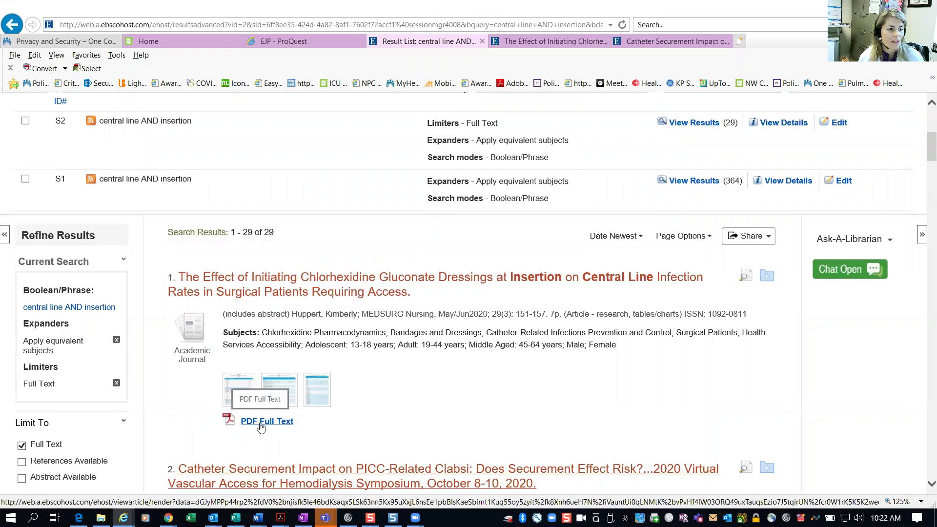
pyautogui.click(545, 41)
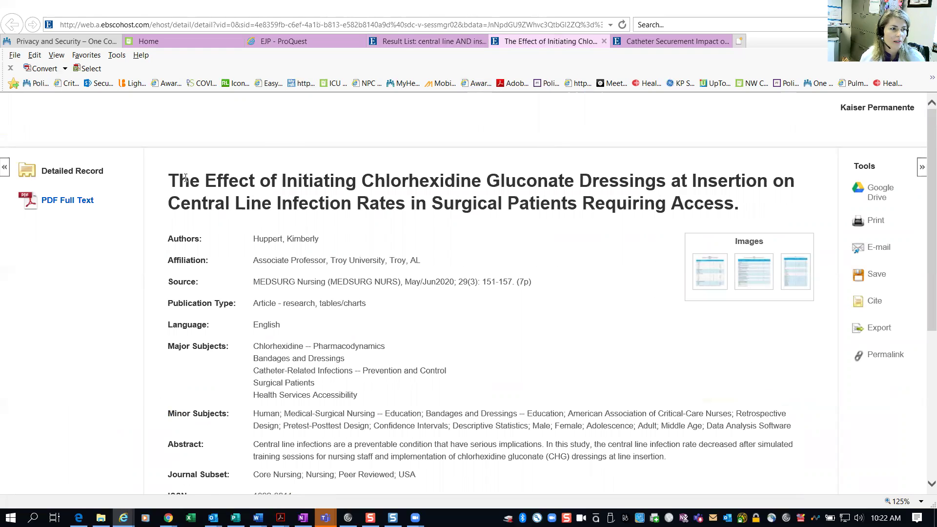
pyautogui.click(77, 201)
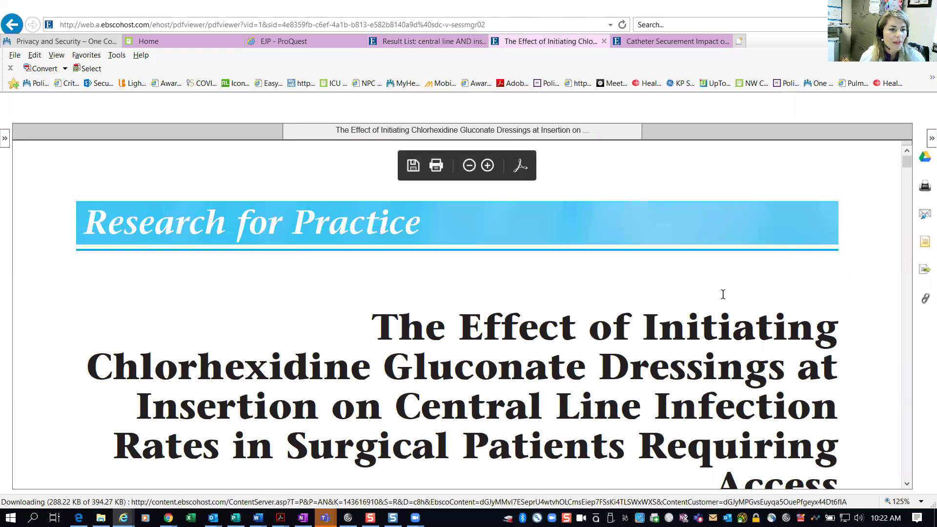
pyautogui.scroll(-2, 722, 294)
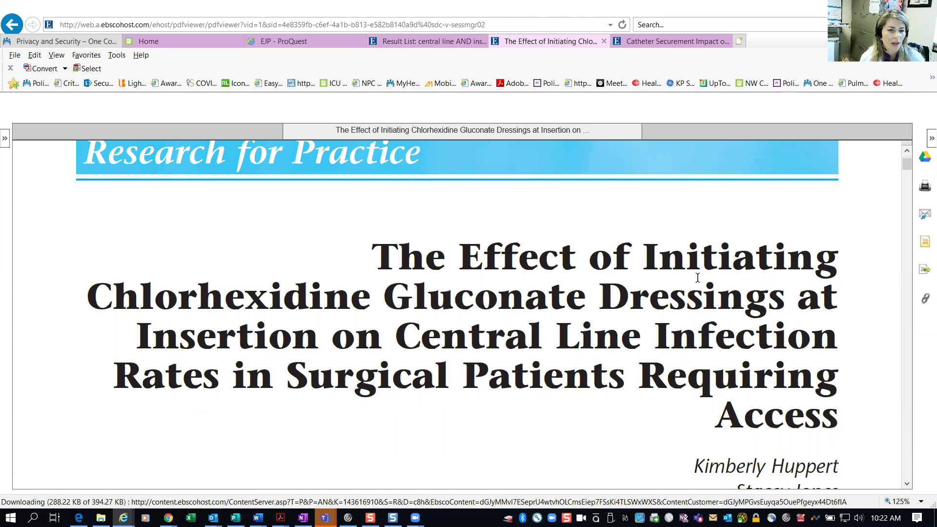
pyautogui.scroll(-1, 694, 286)
pyautogui.scroll(-1, 693, 287)
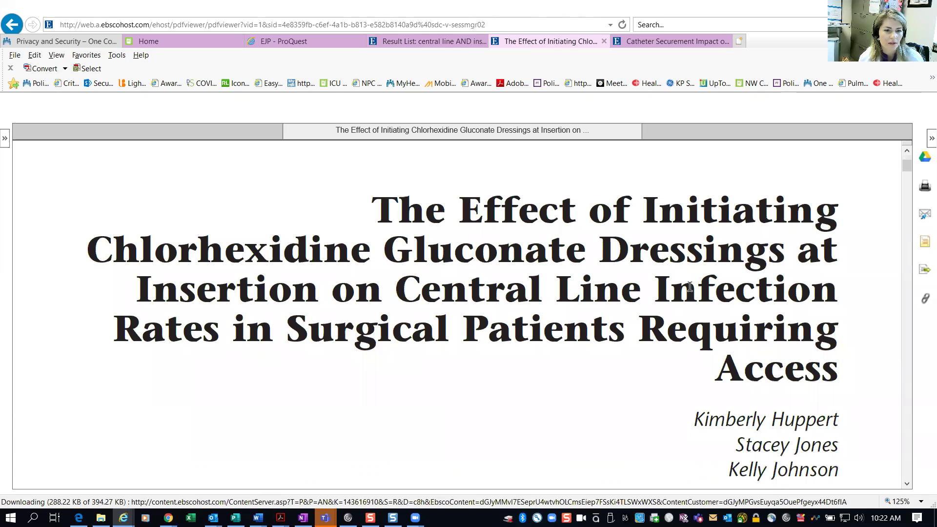
pyautogui.scroll(-3, 683, 293)
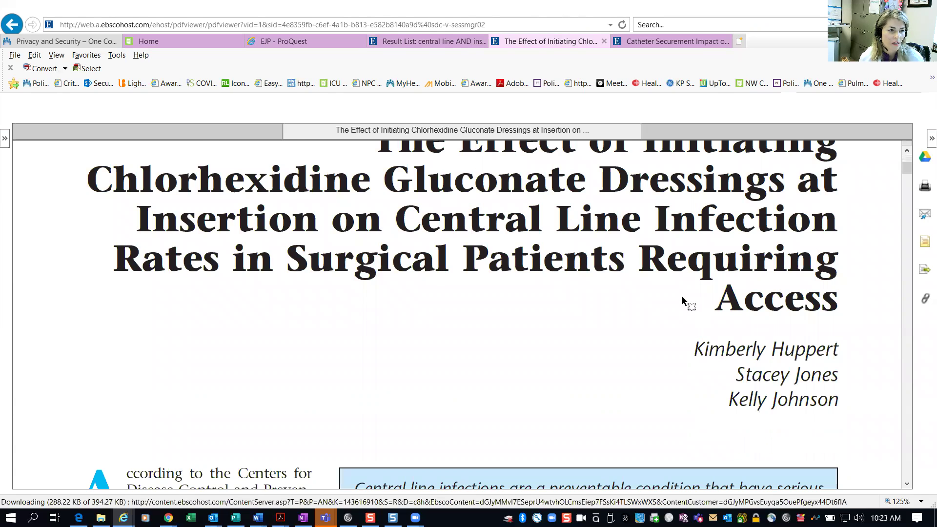
pyautogui.scroll(-5, 682, 295)
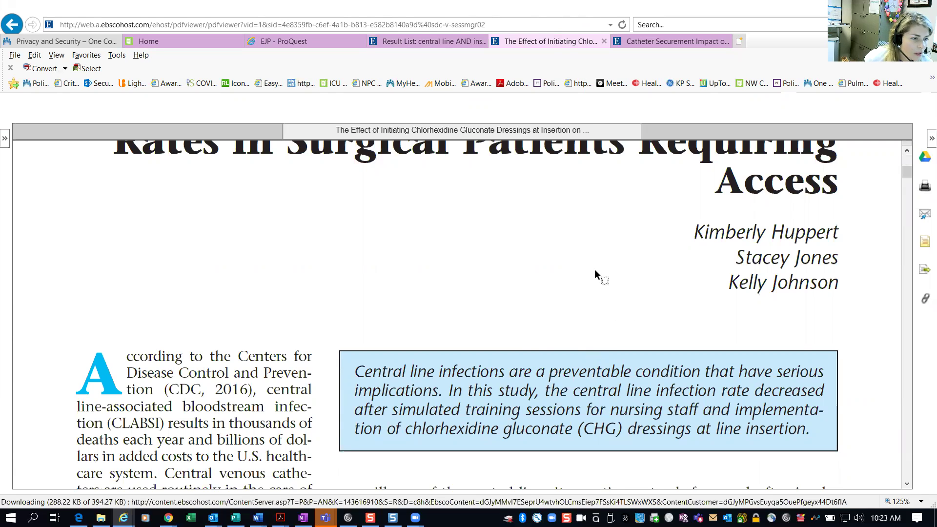
pyautogui.scroll(-1, 594, 268)
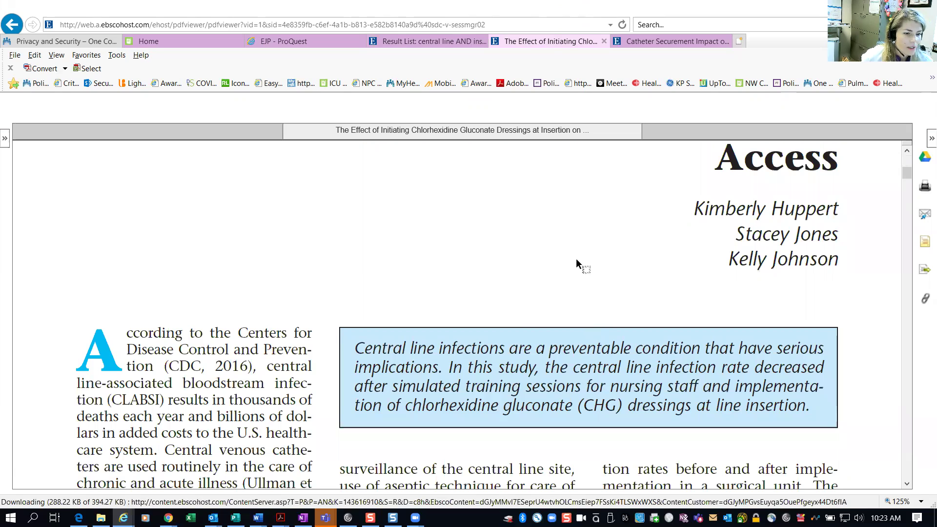
pyautogui.scroll(-3, 576, 259)
pyautogui.scroll(-10, 581, 261)
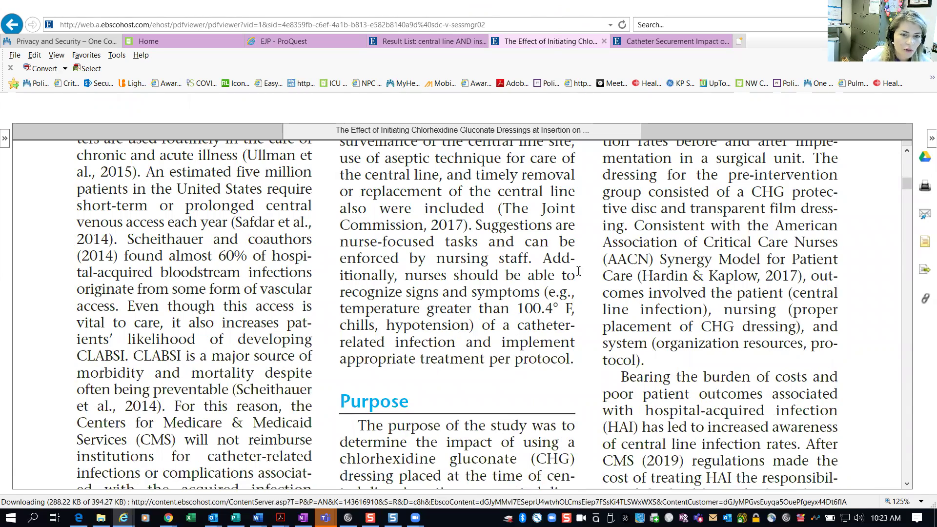
pyautogui.scroll(-6, 581, 266)
pyautogui.scroll(-7, 581, 269)
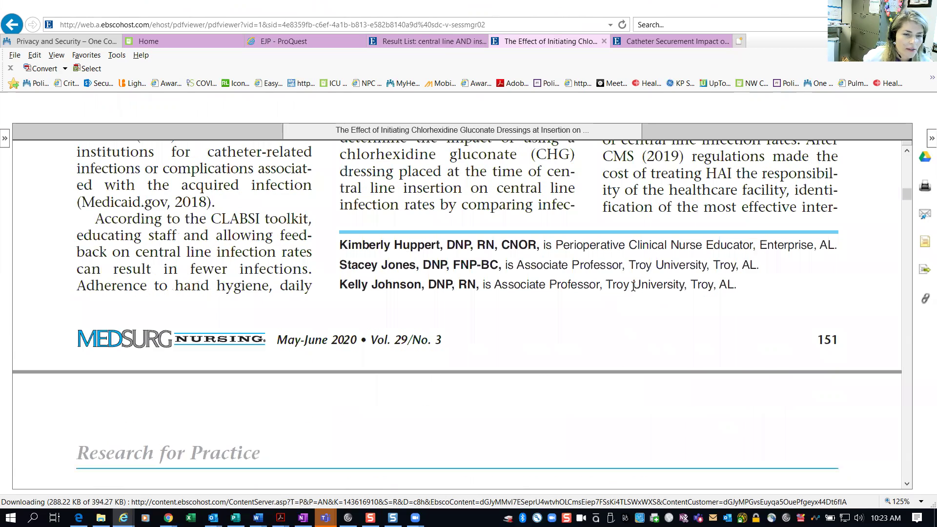
pyautogui.scroll(-6, 634, 287)
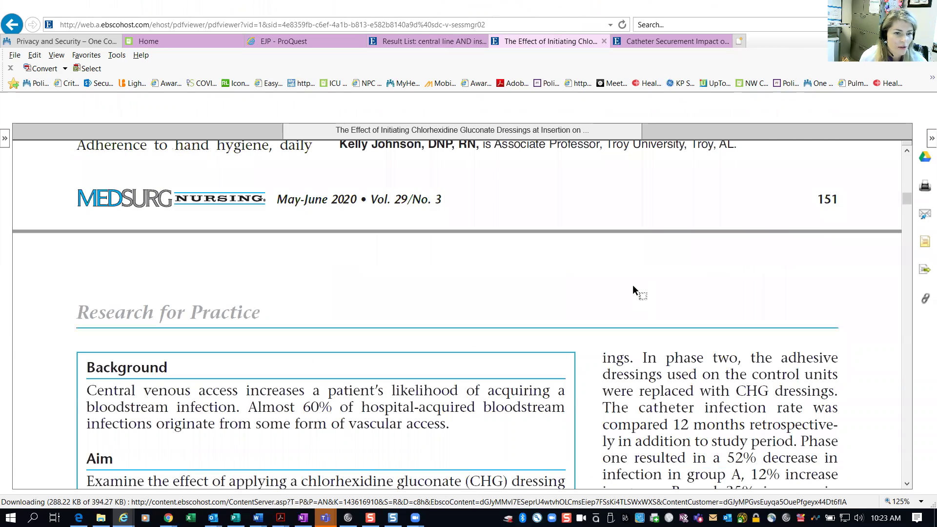
pyautogui.scroll(-5, 636, 289)
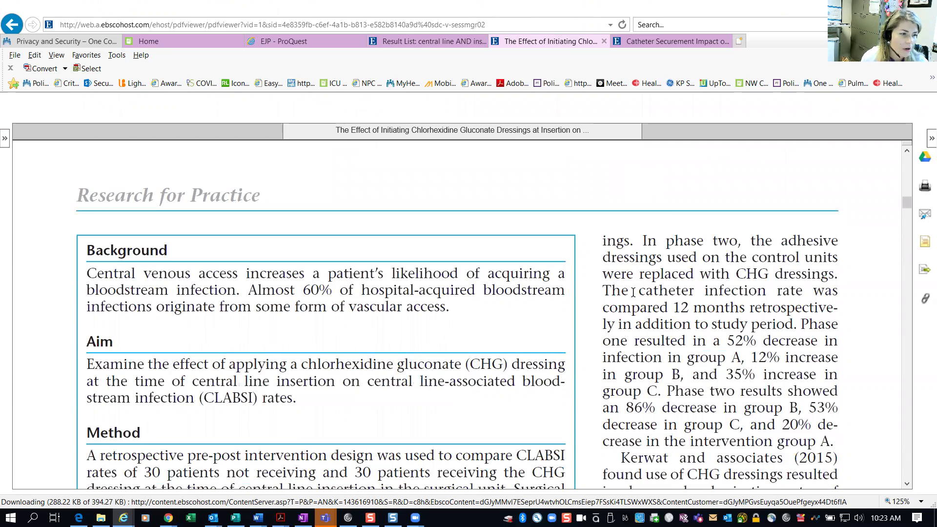
pyautogui.scroll(-4, 631, 292)
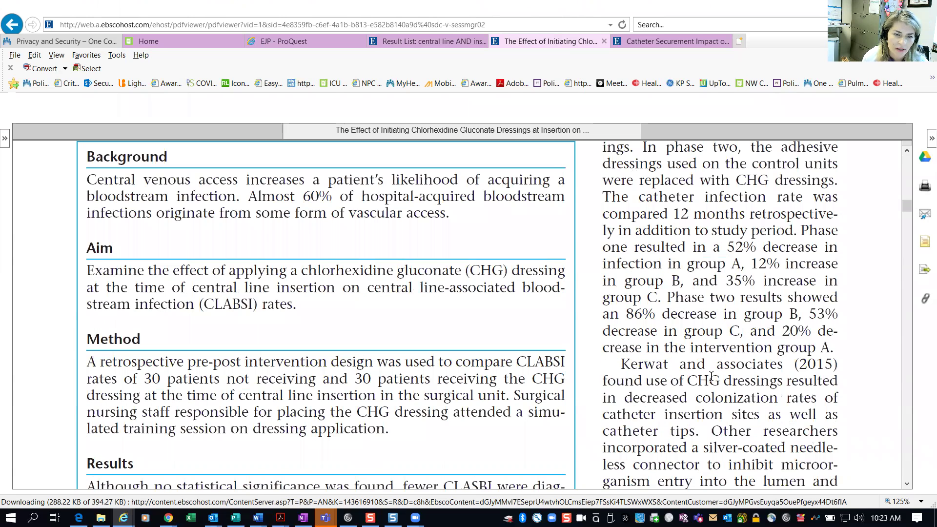
pyautogui.scroll(-5, 713, 371)
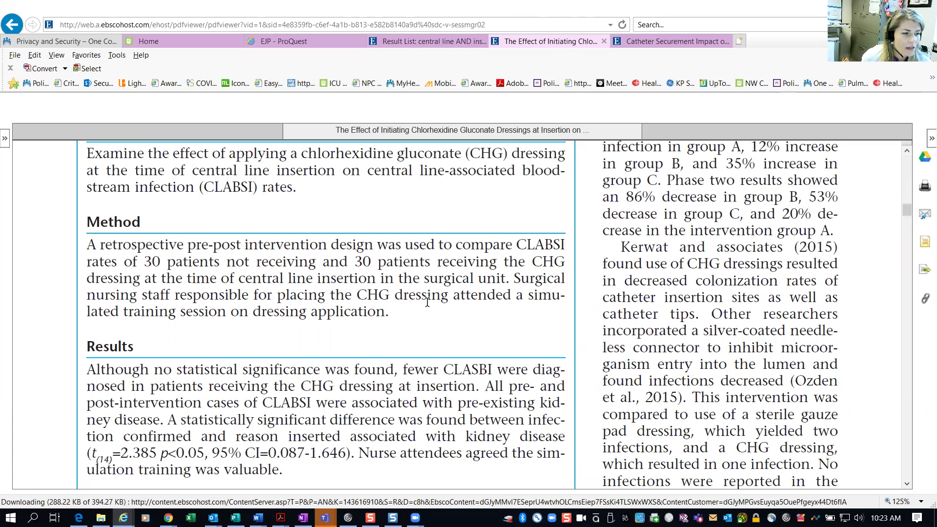
pyautogui.scroll(-3, 427, 301)
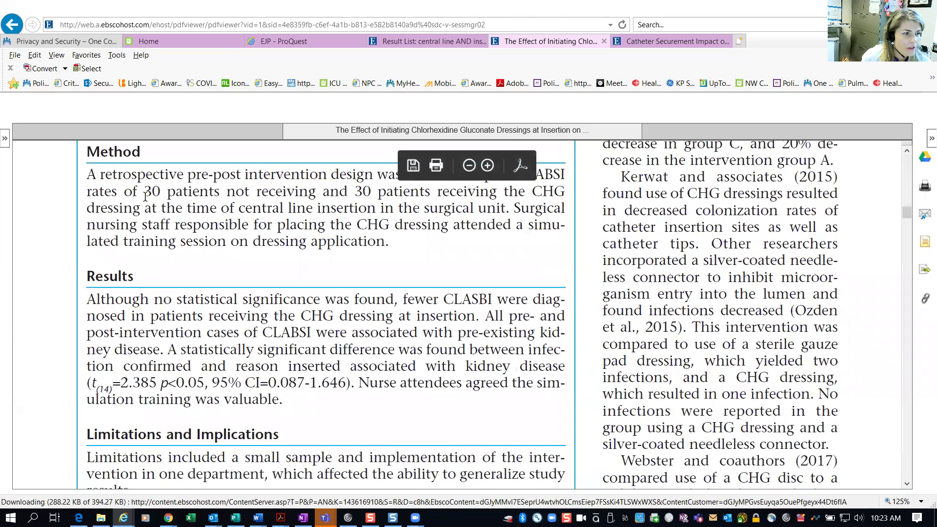
pyautogui.scroll(-1, 441, 388)
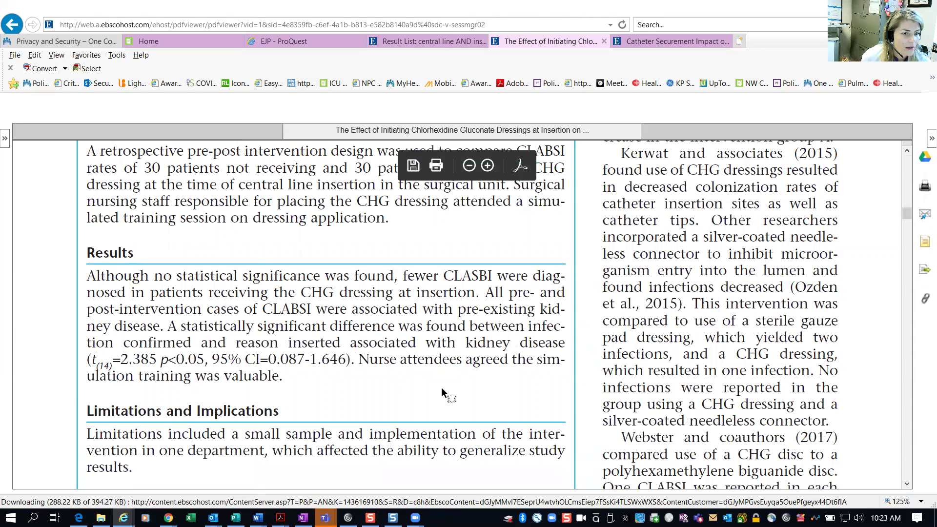
pyautogui.scroll(-1, 425, 398)
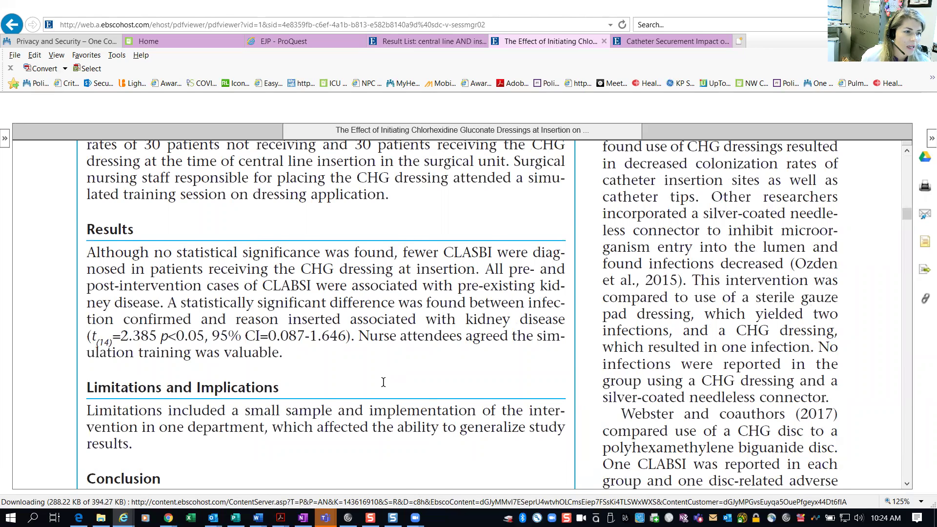
pyautogui.scroll(-3, 383, 383)
pyautogui.scroll(-1, 383, 389)
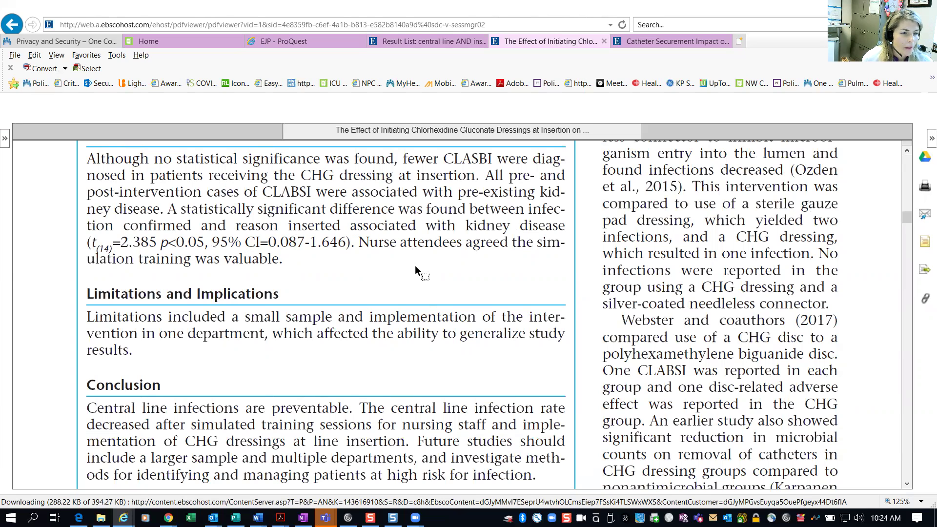
pyautogui.scroll(-1, 415, 268)
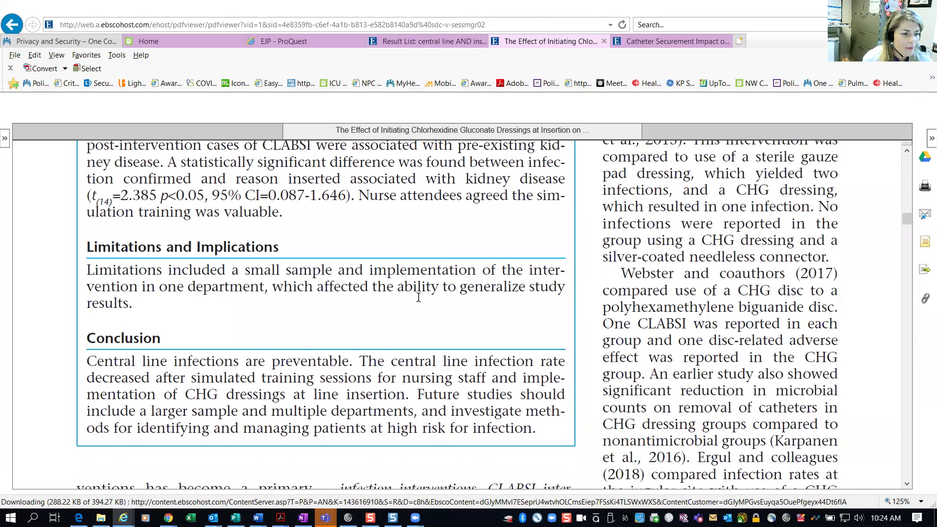
pyautogui.scroll(-2, 412, 298)
pyautogui.scroll(-2, 409, 300)
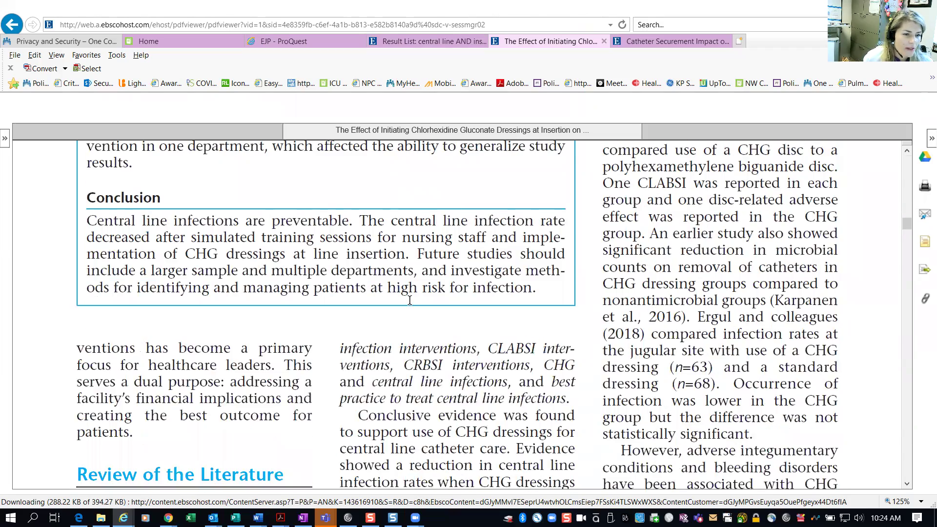
pyautogui.scroll(8, 412, 303)
pyautogui.scroll(16, 413, 301)
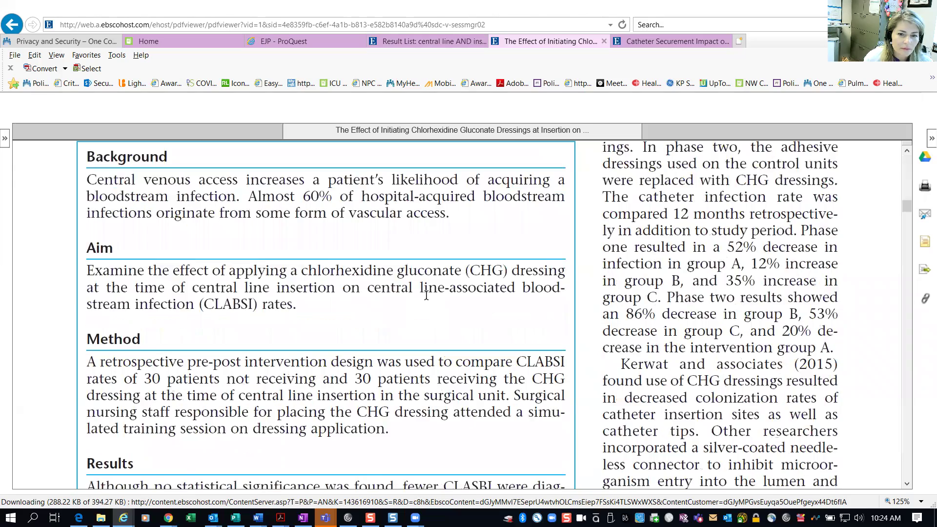
pyautogui.scroll(14, 427, 301)
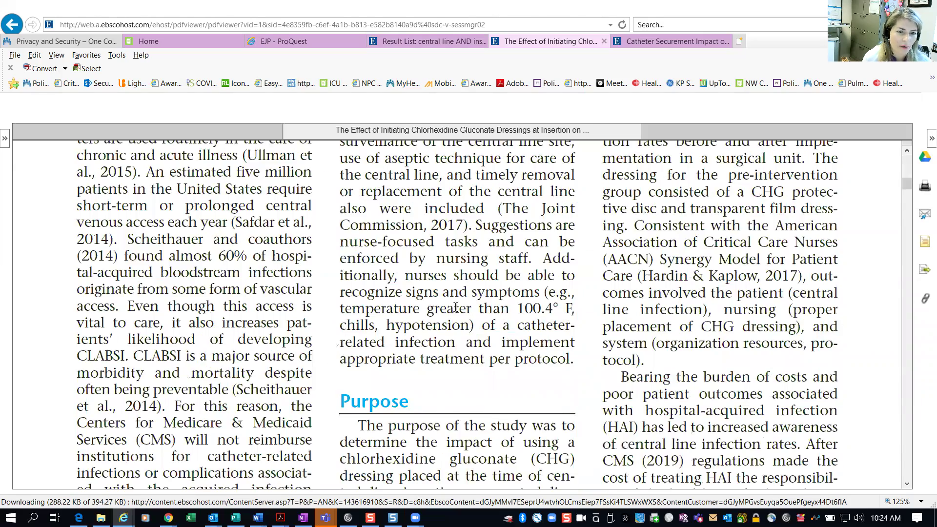
pyautogui.scroll(3, 461, 305)
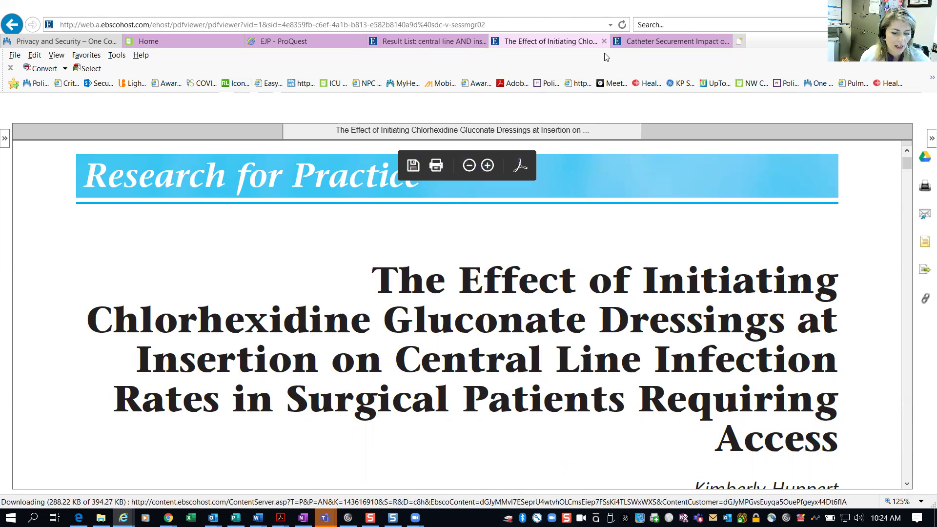
# - Cycle through the open windows, checking the levels-of-evidence image search and the evidence table
pyautogui.hotkey('alt', 'Tab')
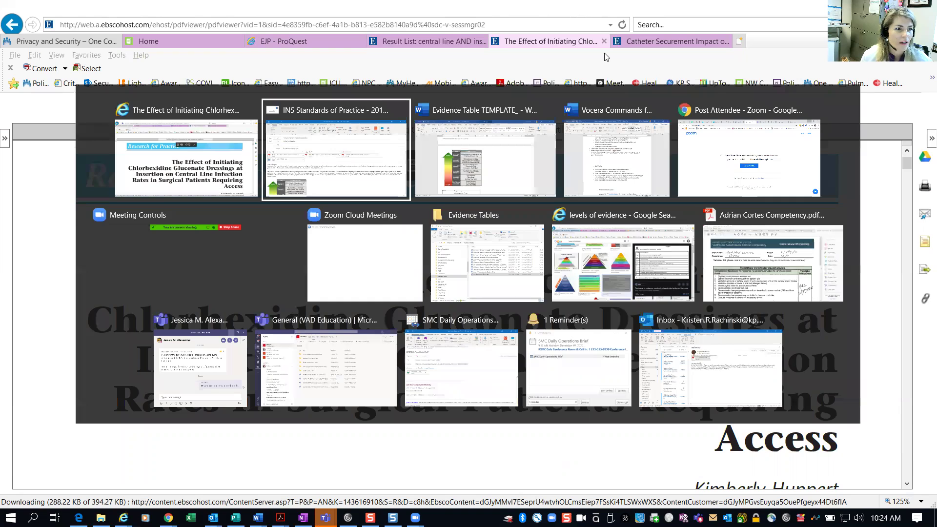
pyautogui.press('Escape')
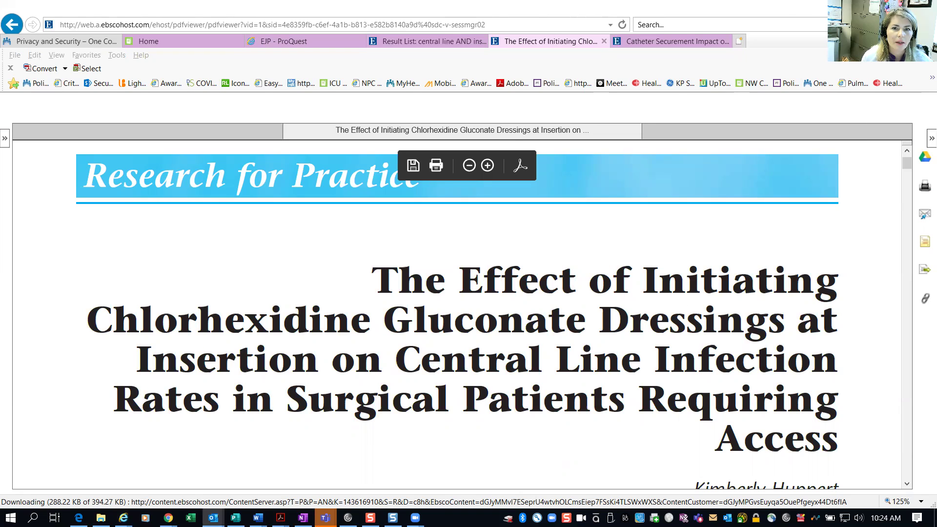
pyautogui.hotkey('alt', 'Tab')
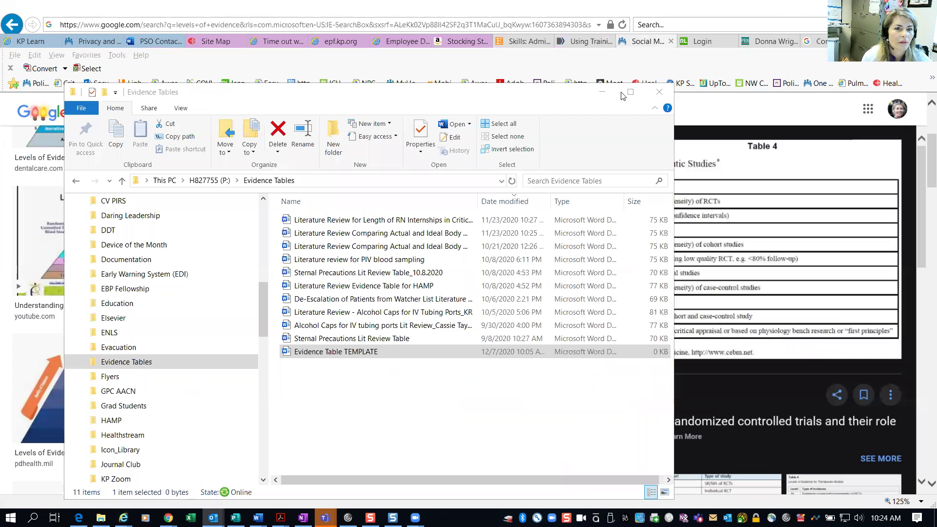
pyautogui.hotkey('alt', 'Tab')
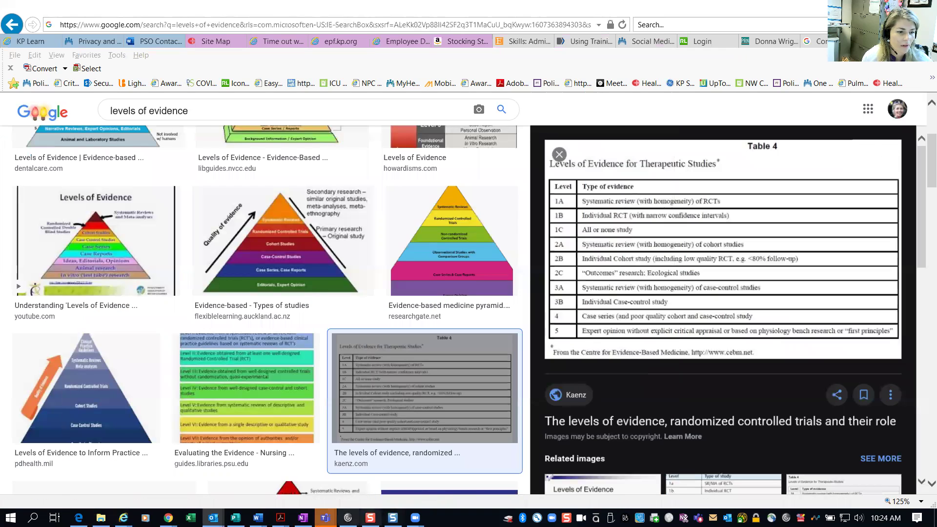
pyautogui.hotkey('alt', 'Tab')
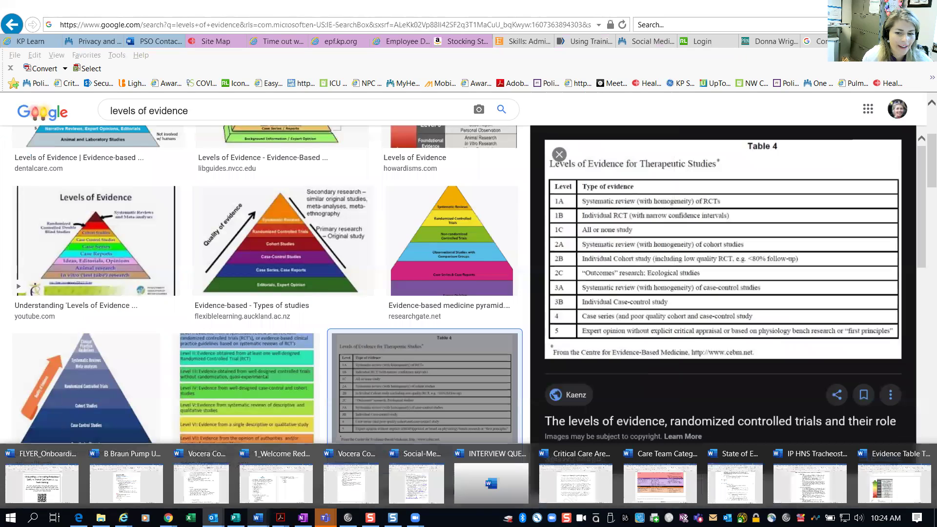
pyautogui.scroll(15, 341, 305)
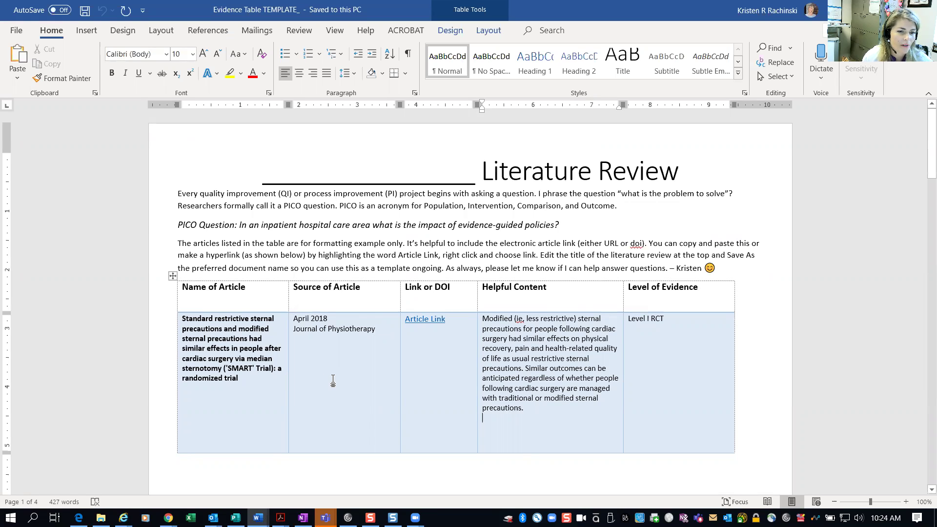
# - Copy the chlorhexidine article PDF's web address from the browser and return to Word
pyautogui.hotkey('alt', 'Tab')
pyautogui.hotkey('alt', 'Tab')
pyautogui.hotkey('alt', 'Tab')
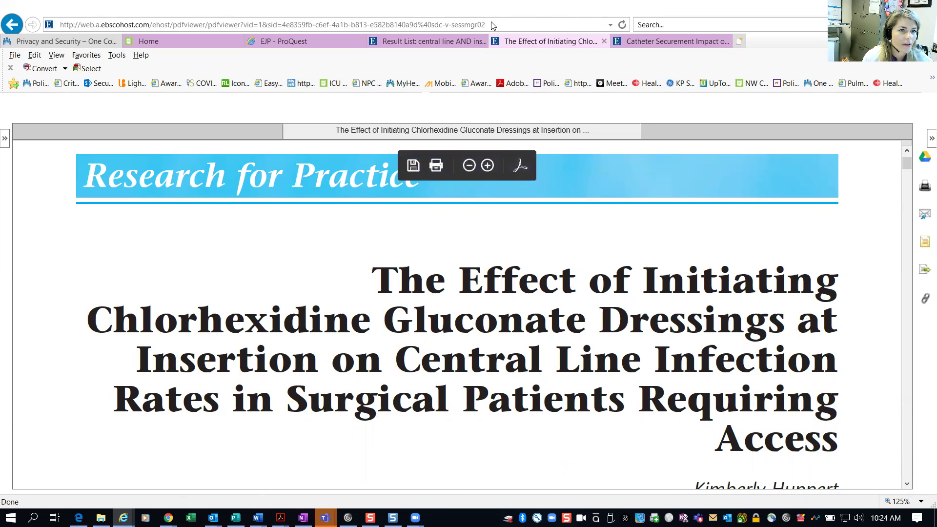
pyautogui.click(480, 24)
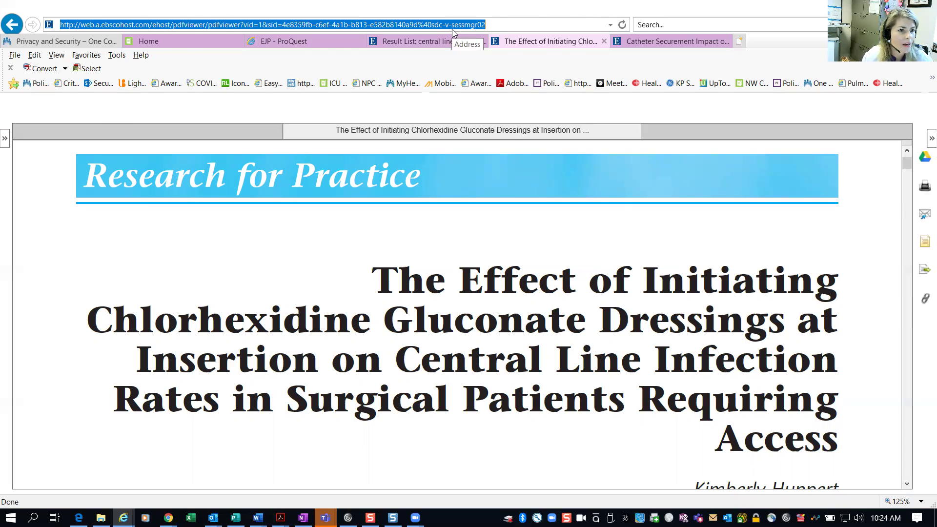
pyautogui.hotkey('alt', 'Tab')
# - Edit the Article Link hyperlink so its address is the copied chlorhexidine PDF URL
pyautogui.rightClick(430, 325)
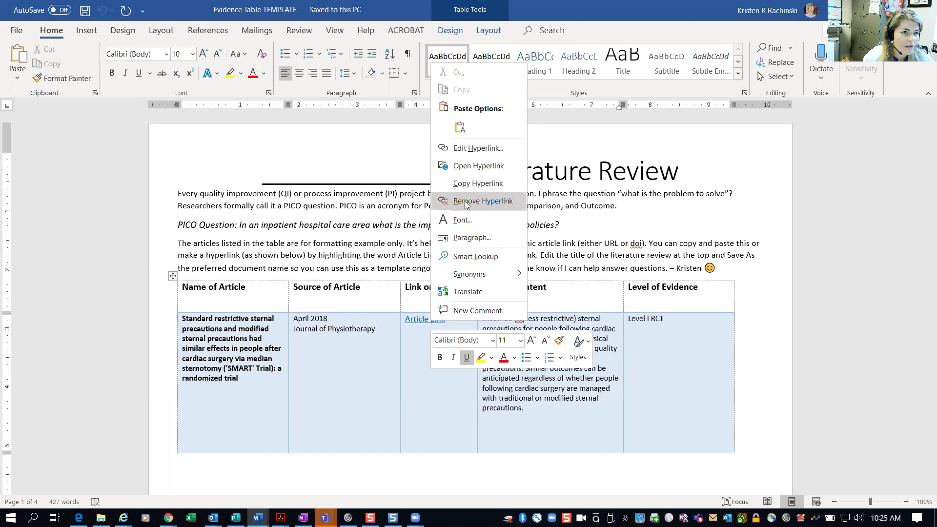
pyautogui.click(466, 148)
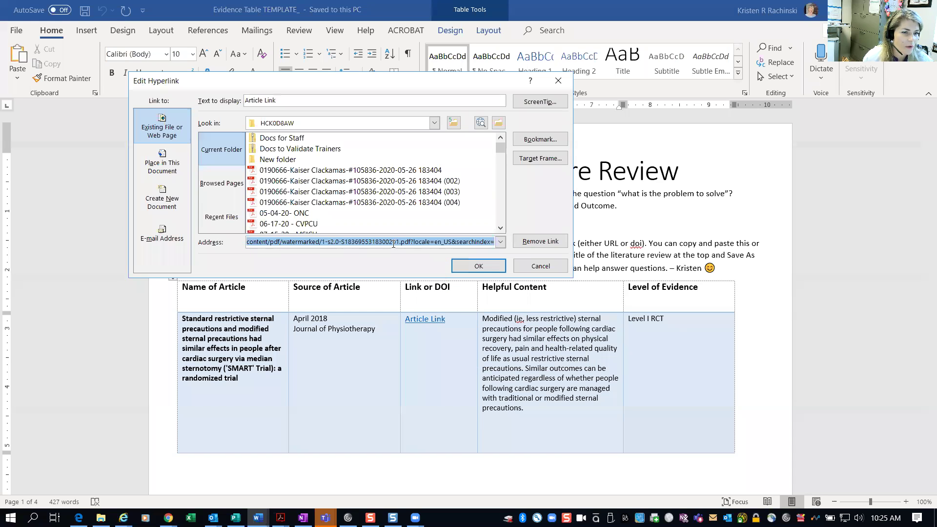
pyautogui.hotkey('ctrl', 'v')
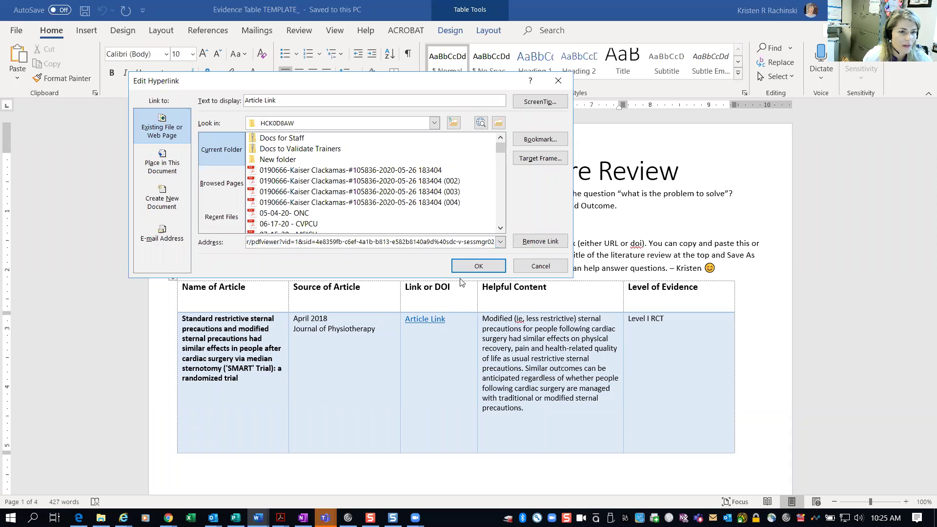
pyautogui.click(468, 266)
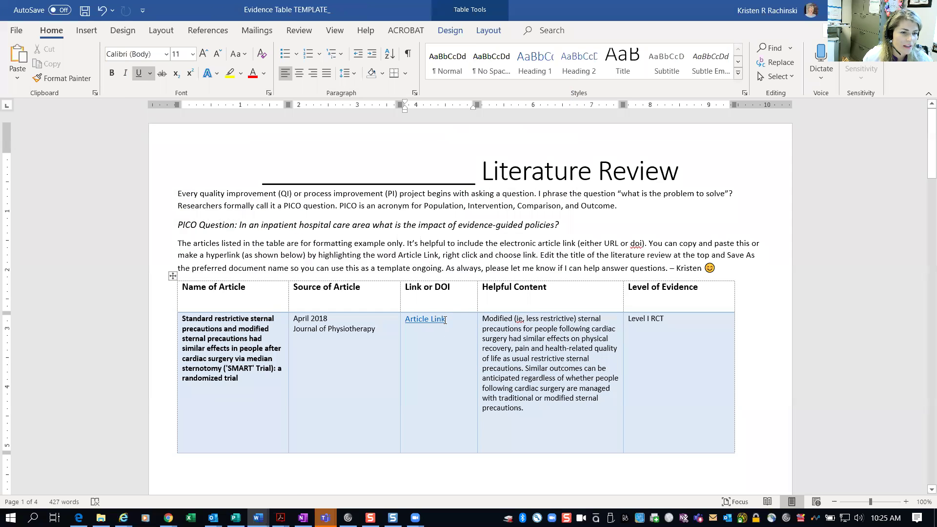
pyautogui.moveTo(437, 320)
pyautogui.hotkey('alt', 'Tab')
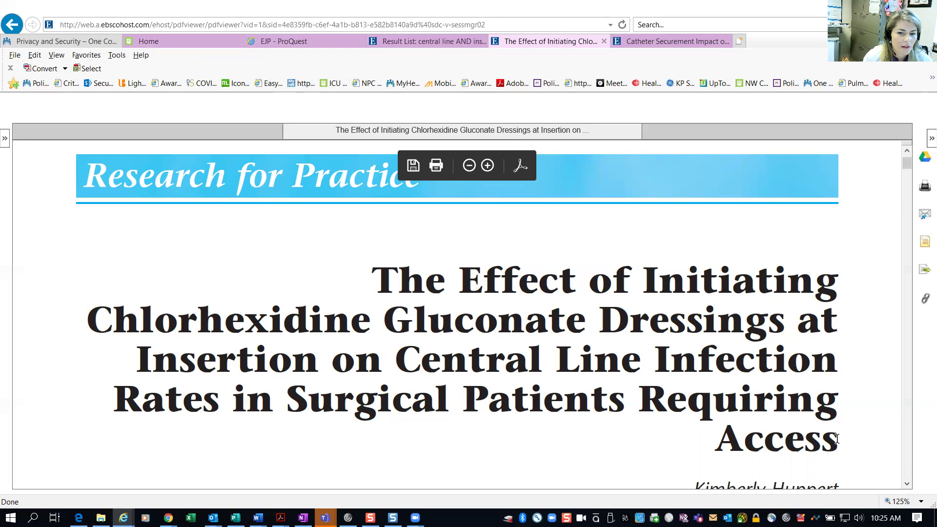
# - Paste the chlorhexidine article's full title from the PDF over the old Name of Article, merging formatting
pyautogui.moveTo(837, 453); pyautogui.dragTo(371, 278)
pyautogui.hotkey('ctrl', 'c')
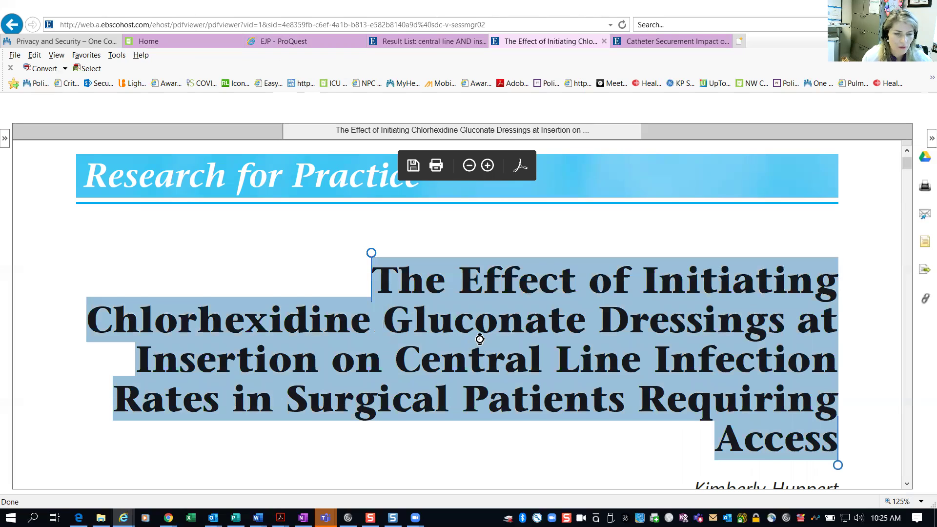
pyautogui.hotkey('alt', 'Tab')
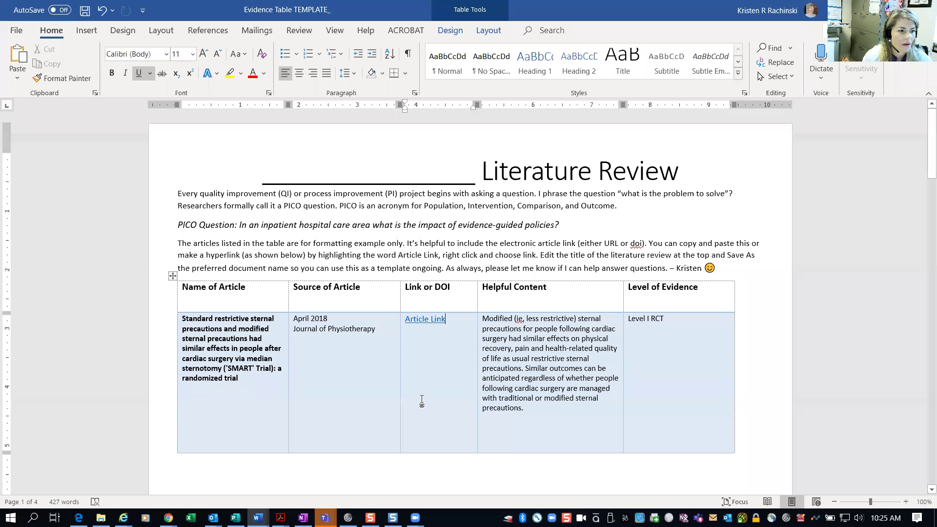
pyautogui.moveTo(239, 379); pyautogui.dragTo(182, 317)
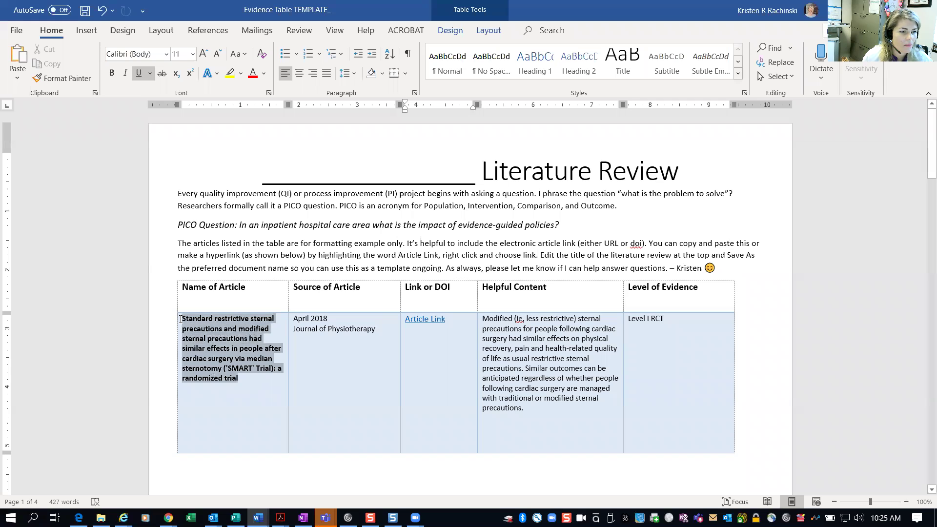
pyautogui.rightClick(202, 377)
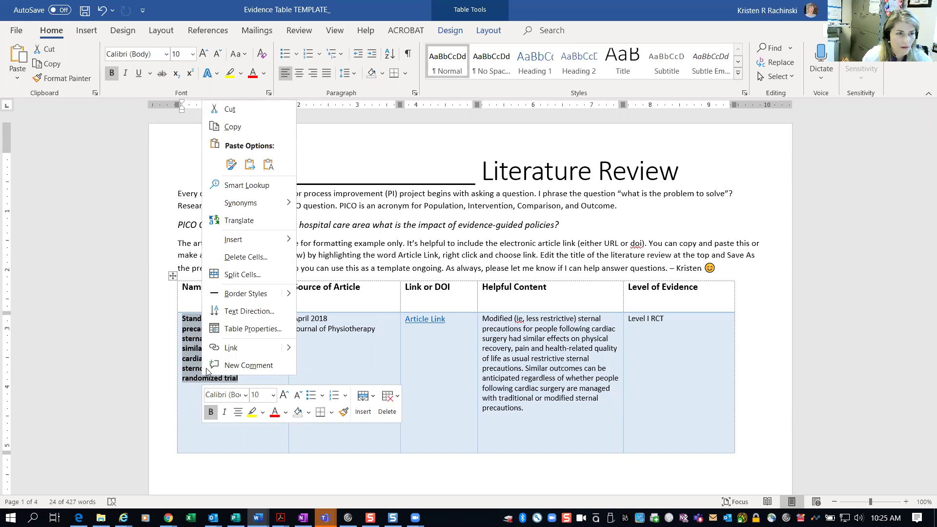
pyautogui.click(252, 168)
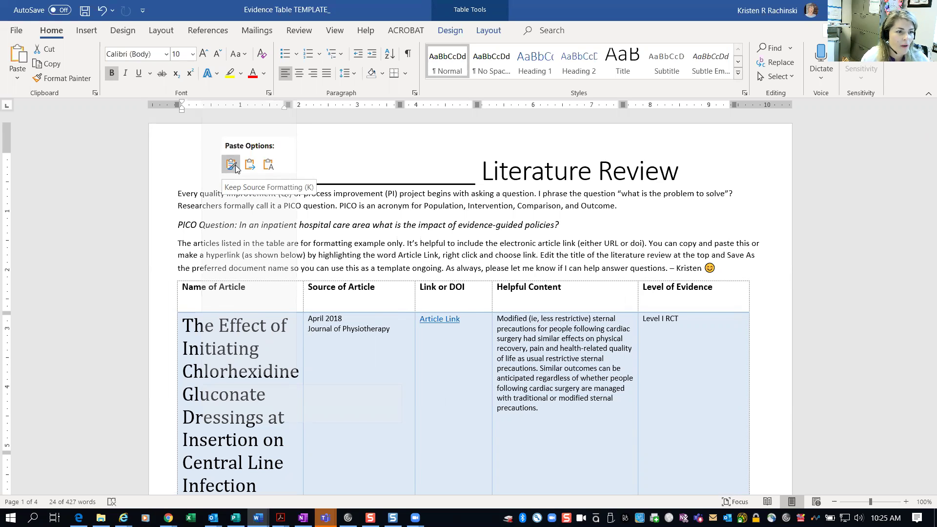
pyautogui.click(250, 165)
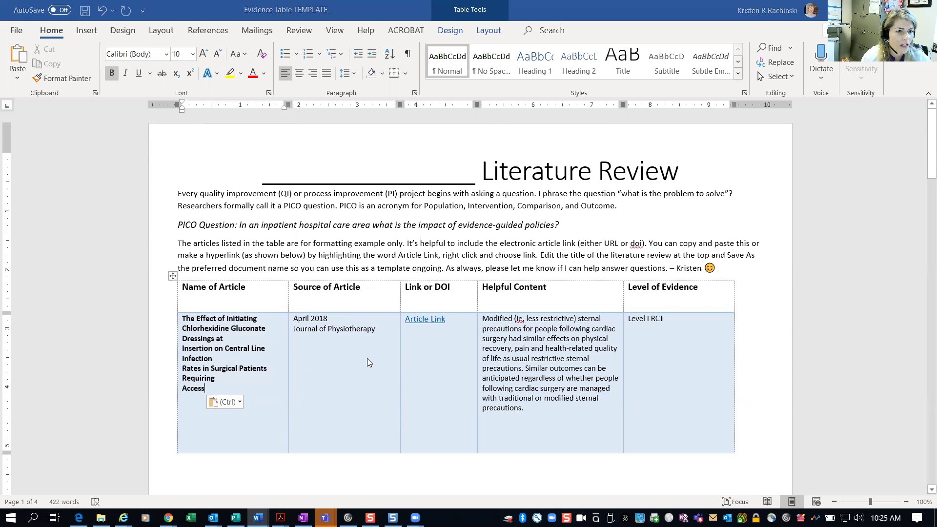
pyautogui.hotkey('alt', 'Tab')
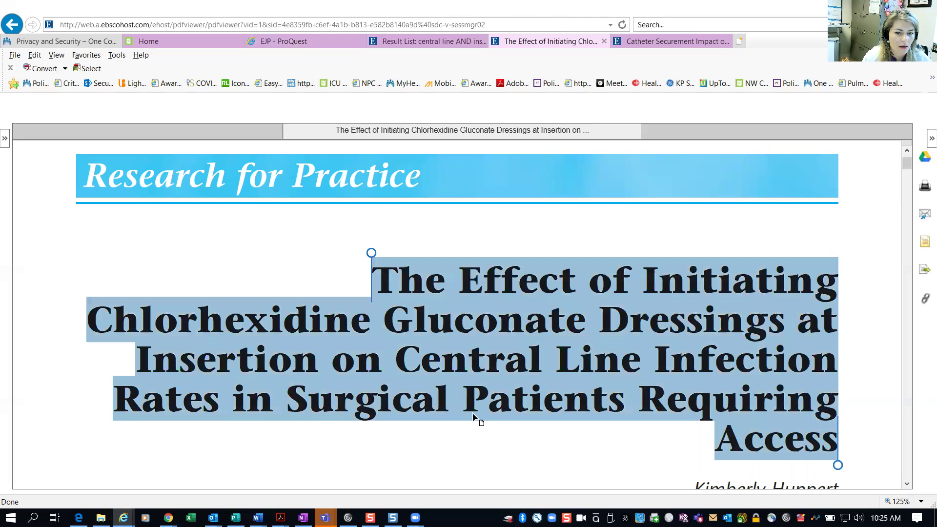
# - Zoom the PDF out to the full first page showing MEDSURG Nursing, May-June 2020, Vol. 29/No. 3
pyautogui.click(506, 422)
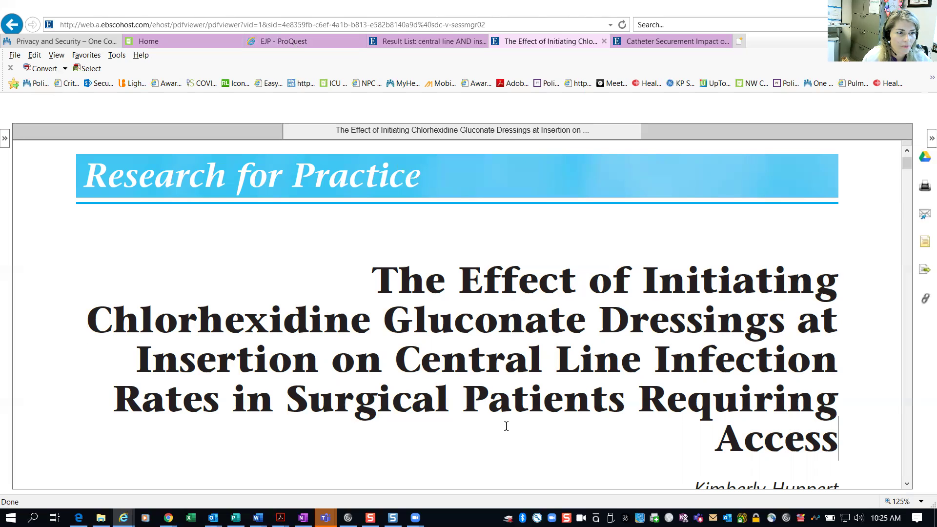
pyautogui.scroll(-2, 506, 423)
pyautogui.scroll(-4, 509, 409)
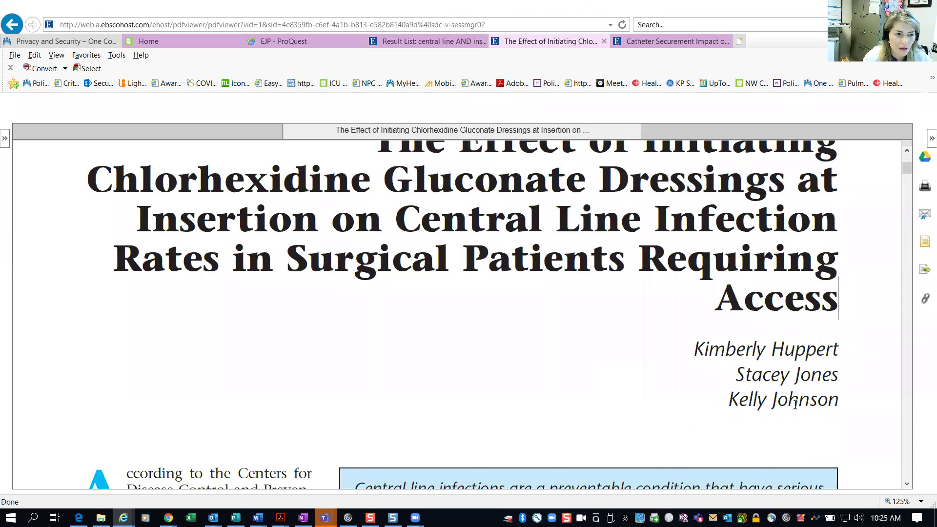
pyautogui.scroll(-3, 635, 395)
pyautogui.scroll(-3, 662, 394)
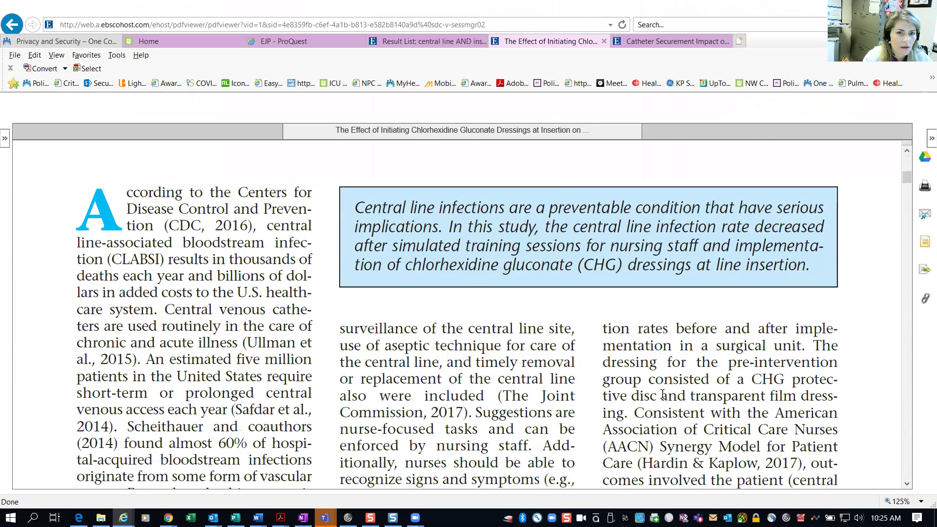
pyautogui.click(469, 166)
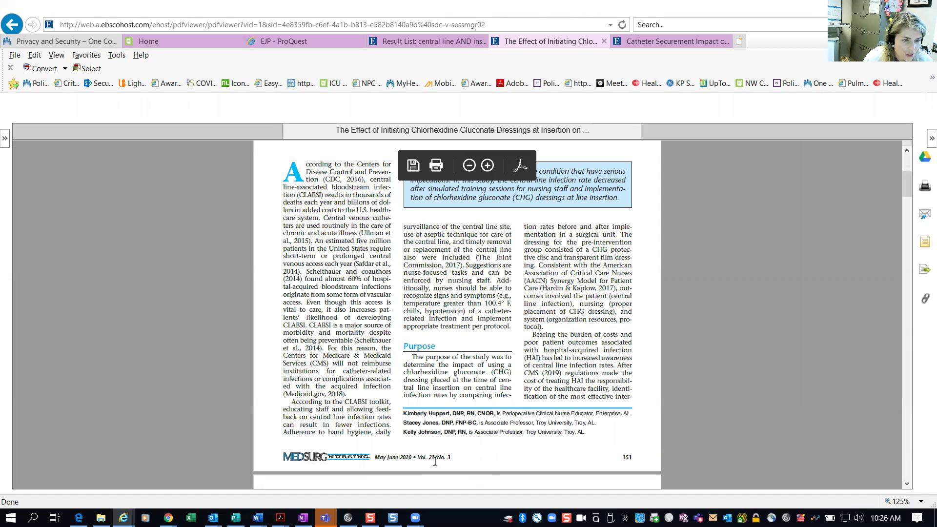
# - Replace the source date April 2018 with May/June 2020 and the journal name with MedSurg Nursing
pyautogui.hotkey('alt', 'Tab')
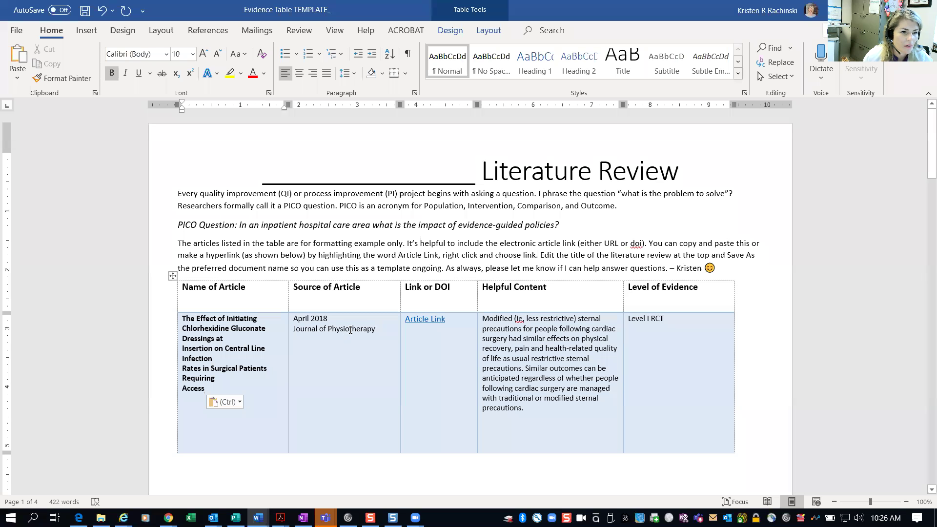
pyautogui.click(328, 318)
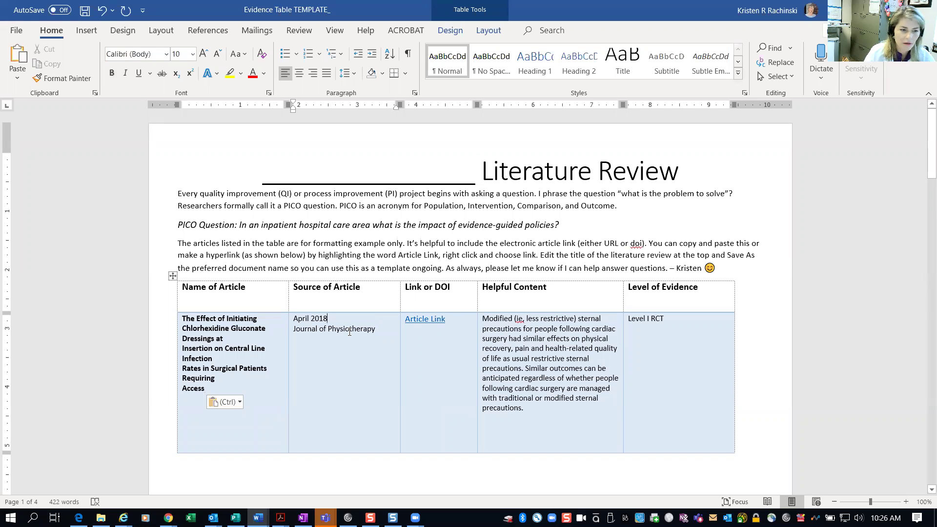
pyautogui.hotkey('shift', 'Home')
pyautogui.write('May/')
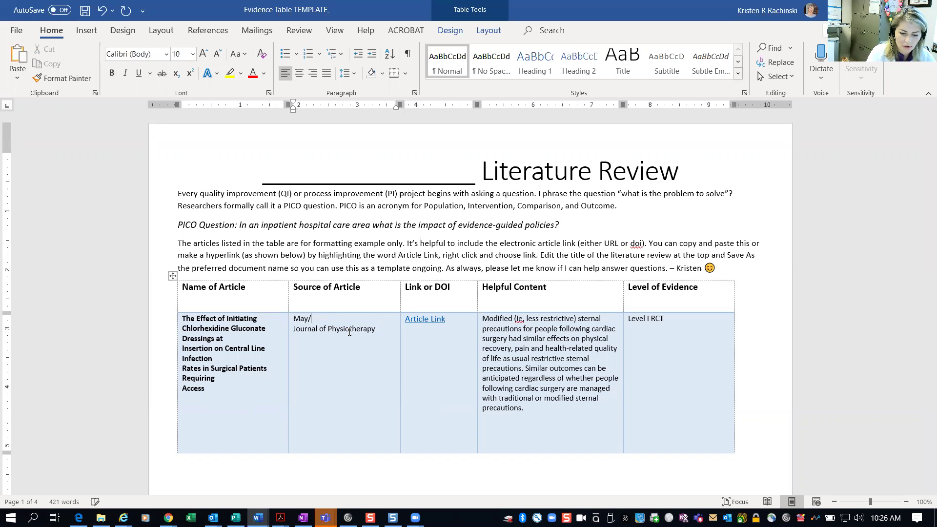
pyautogui.write('June 2020')
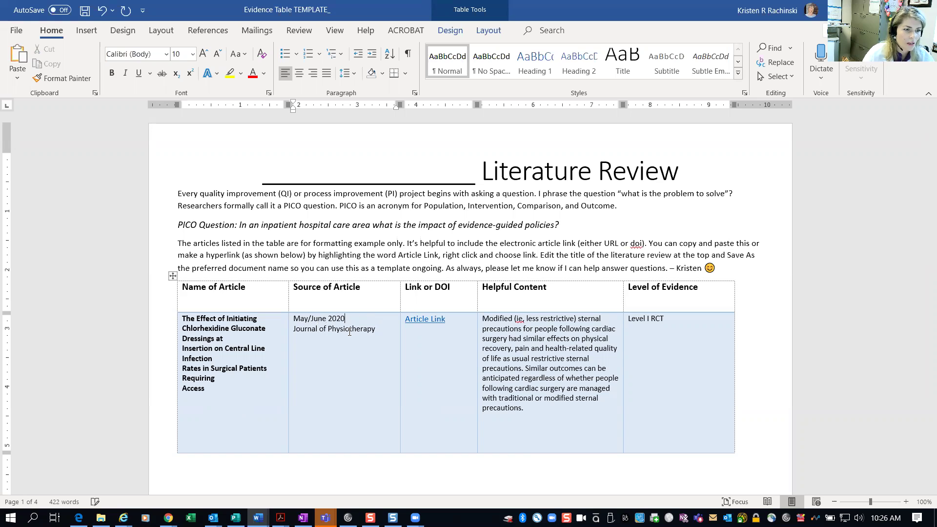
pyautogui.tripleClick(349, 331)
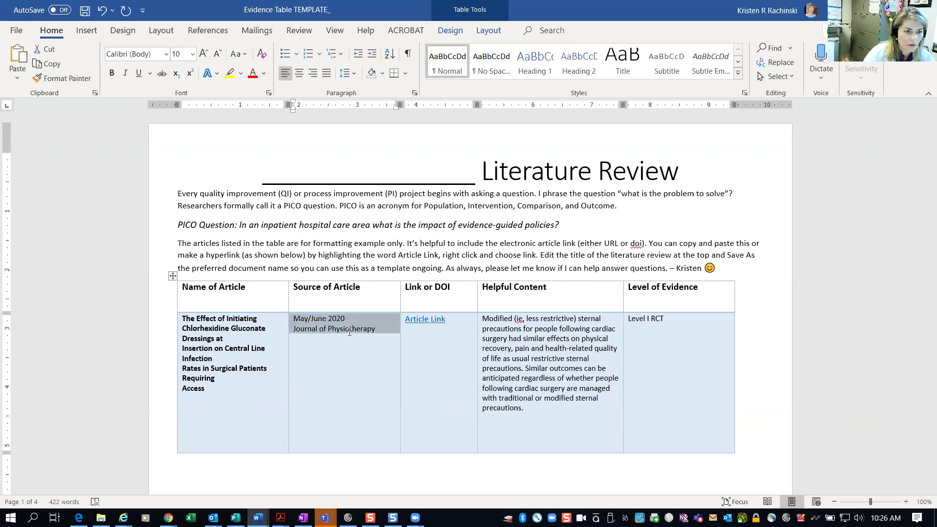
pyautogui.write('Med')
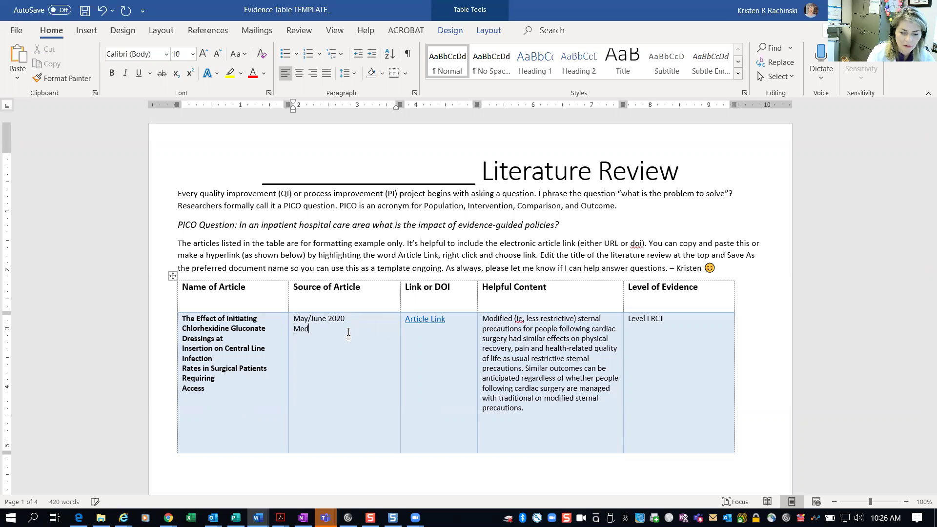
pyautogui.write('Surg Nursing')
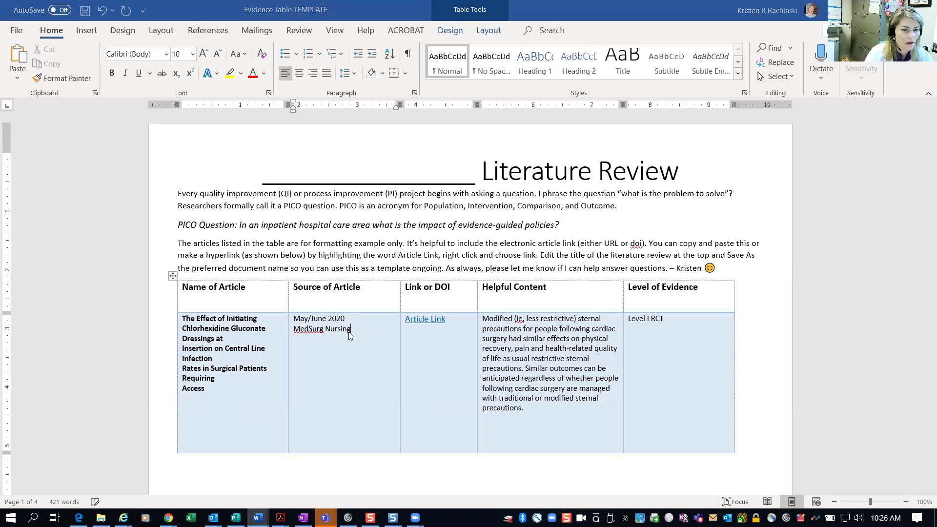
pyautogui.hotkey('alt', 'Tab')
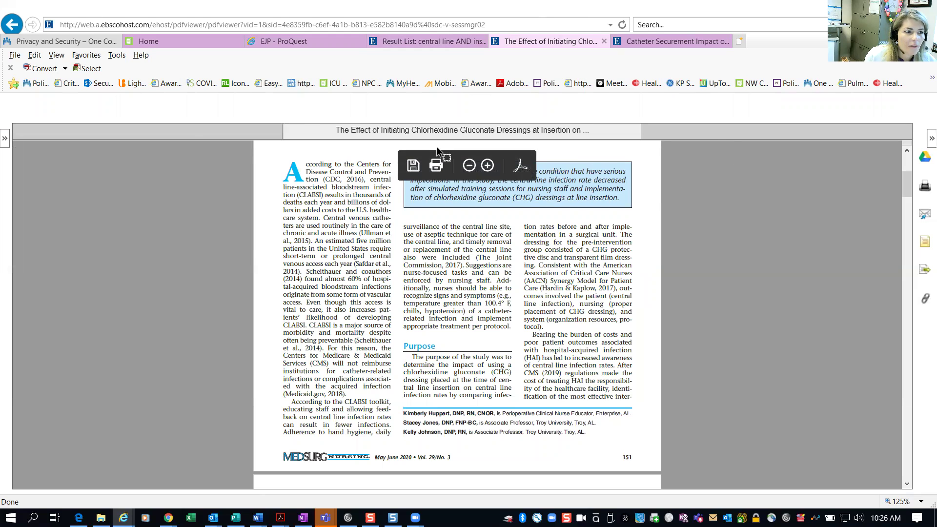
# - Copy the article's APA citation from EBSCOhost's Cite formats and return to the Word evidence table
pyautogui.click(12, 25)
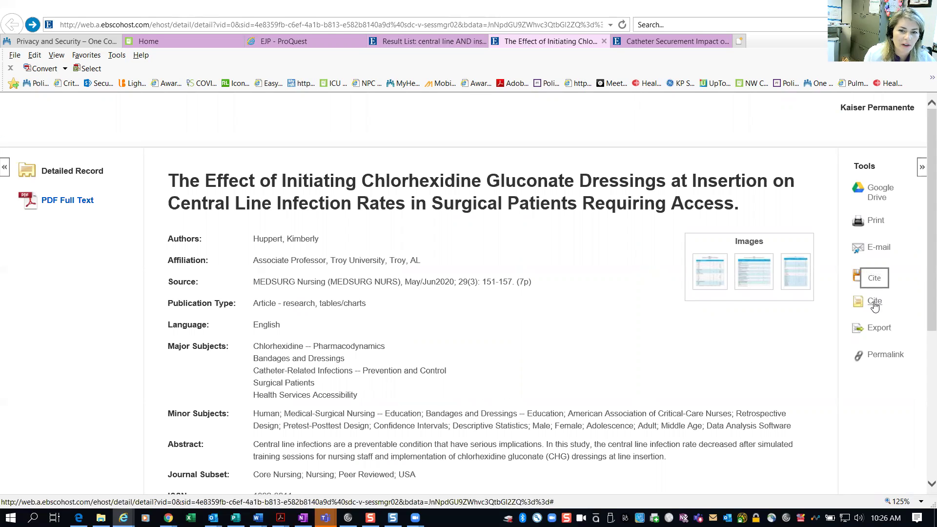
pyautogui.click(874, 303)
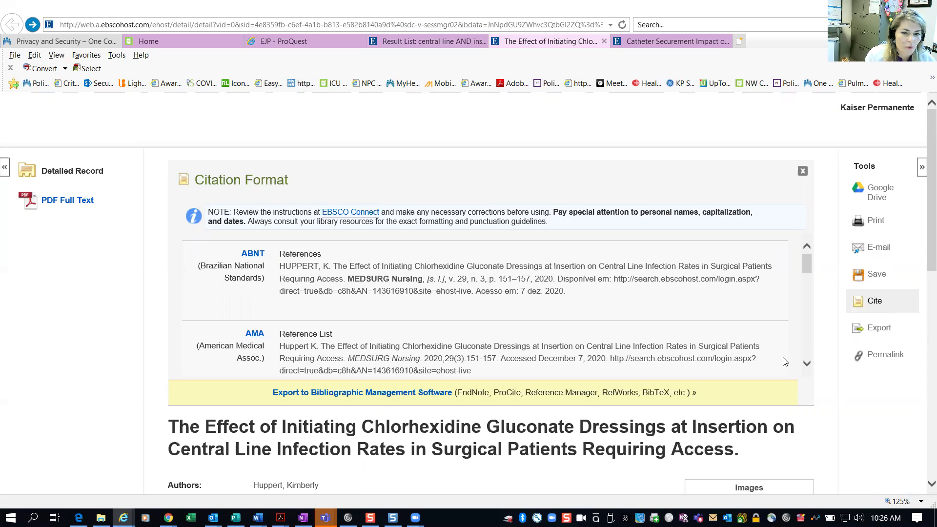
pyautogui.click(807, 364)
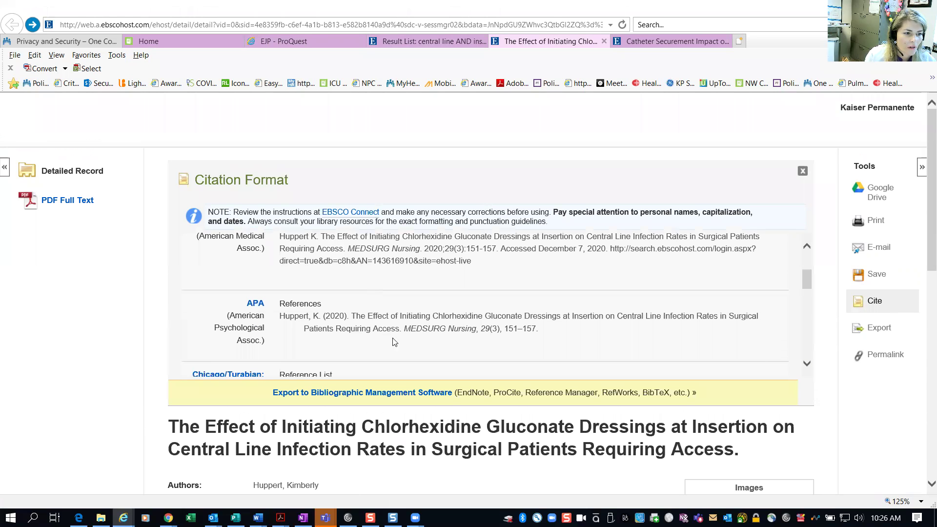
pyautogui.moveTo(539, 331); pyautogui.dragTo(287, 316)
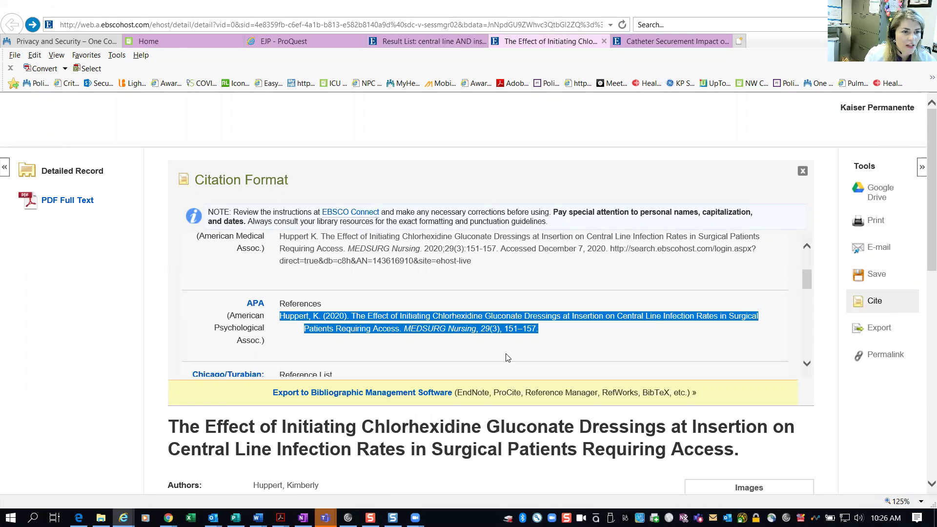
pyautogui.hotkey('alt', 'Tab')
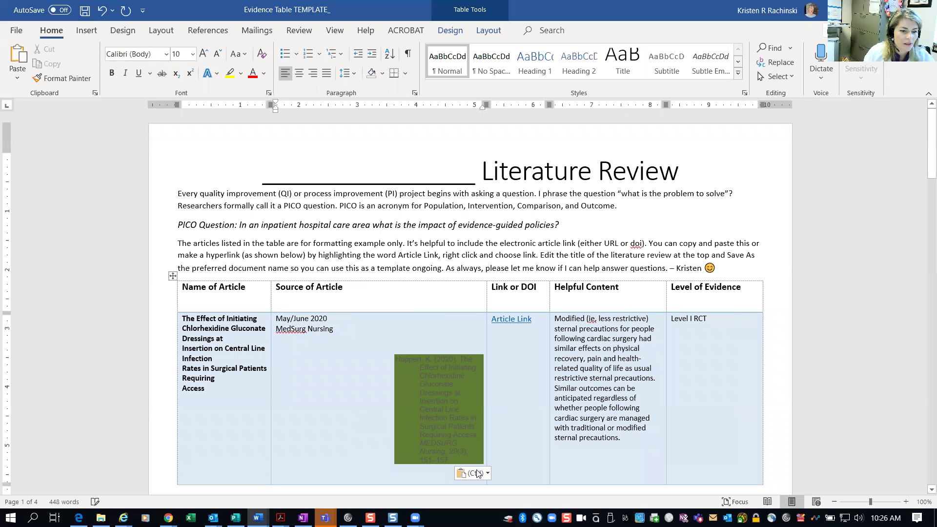
# - Apply Merge Formatting to the APA citation pasted under May/June 2020 MedSurg Nursing
pyautogui.click(486, 473)
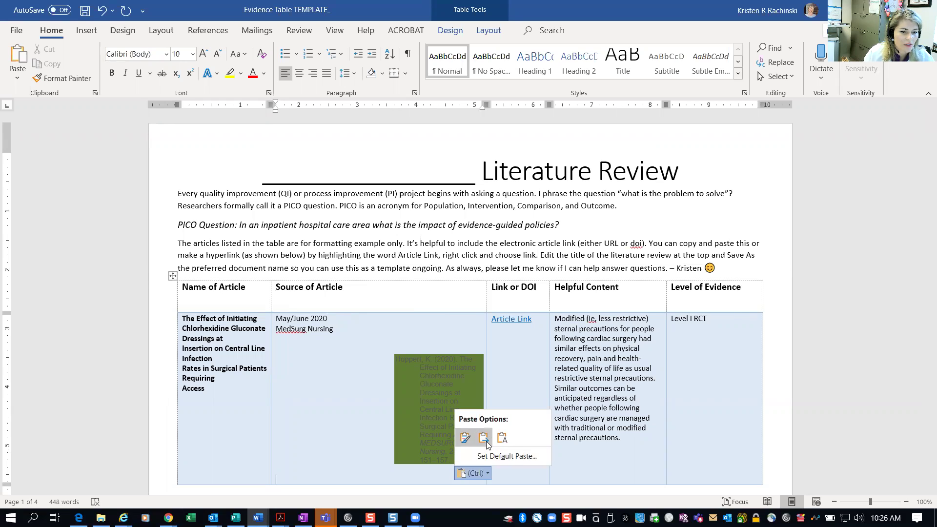
pyautogui.click(486, 441)
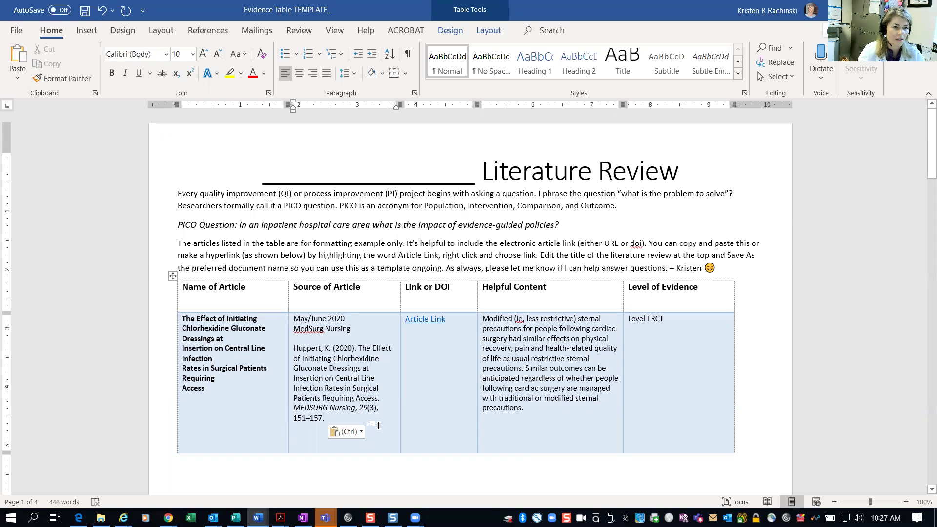
pyautogui.press('Up')
pyautogui.press('Up')
pyautogui.press('Up')
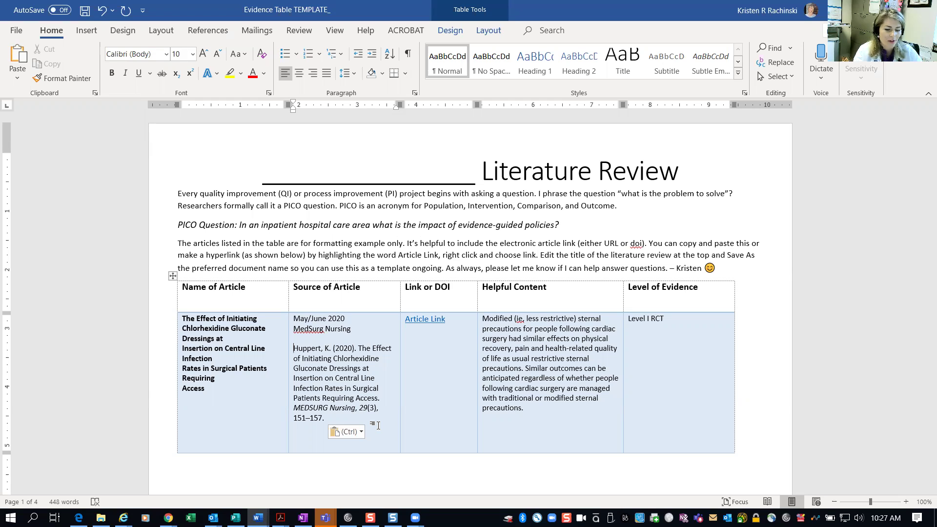
pyautogui.hotkey('shift', 'Down')
pyautogui.hotkey('shift', 'Down')
pyautogui.hotkey('shift', 'Down')
pyautogui.hotkey('shift', 'Down')
pyautogui.hotkey('shift', 'Down')
pyautogui.hotkey('shift', 'Down')
pyautogui.hotkey('shift', 'Down')
pyautogui.hotkey('shift', 'Down')
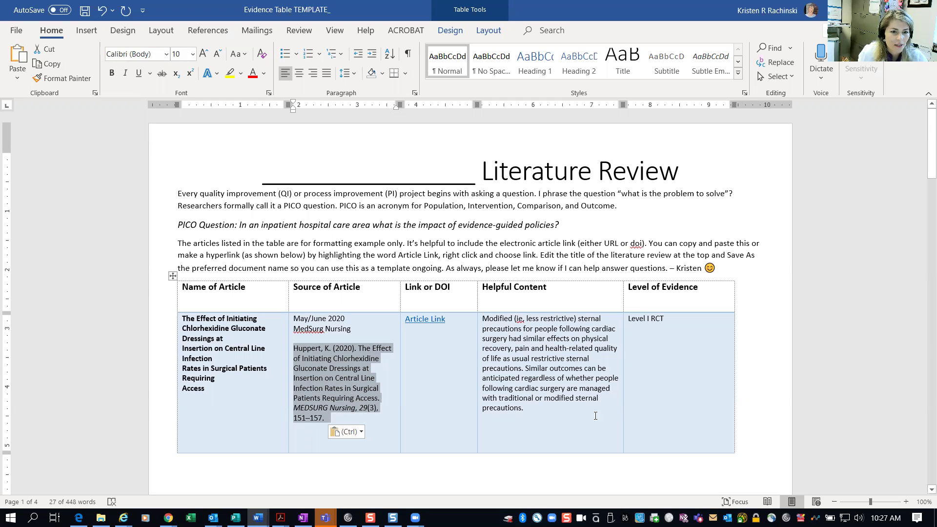
pyautogui.click(664, 397)
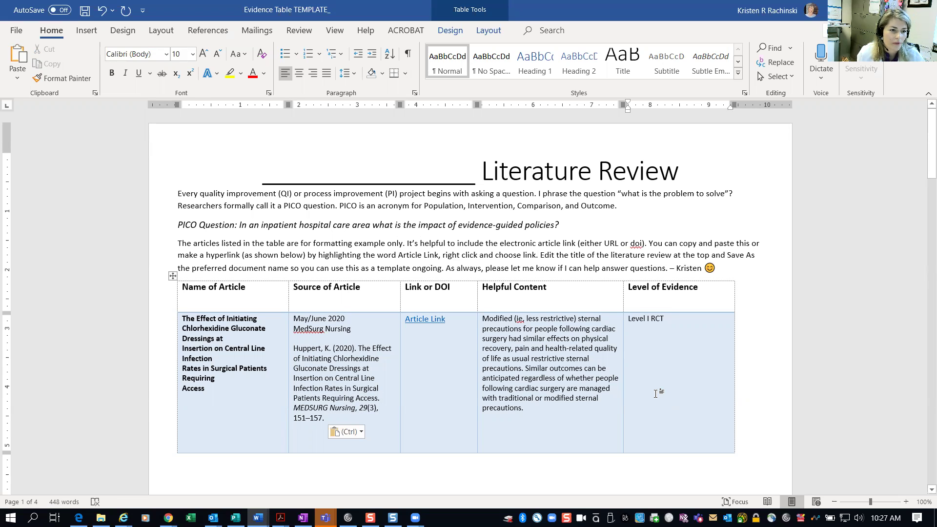
# - Scroll down to the evidence pyramid and the Higher-to-Lower chart ranking Level 1 through Level 5
pyautogui.scroll(-4, 656, 393)
pyautogui.scroll(3, 656, 393)
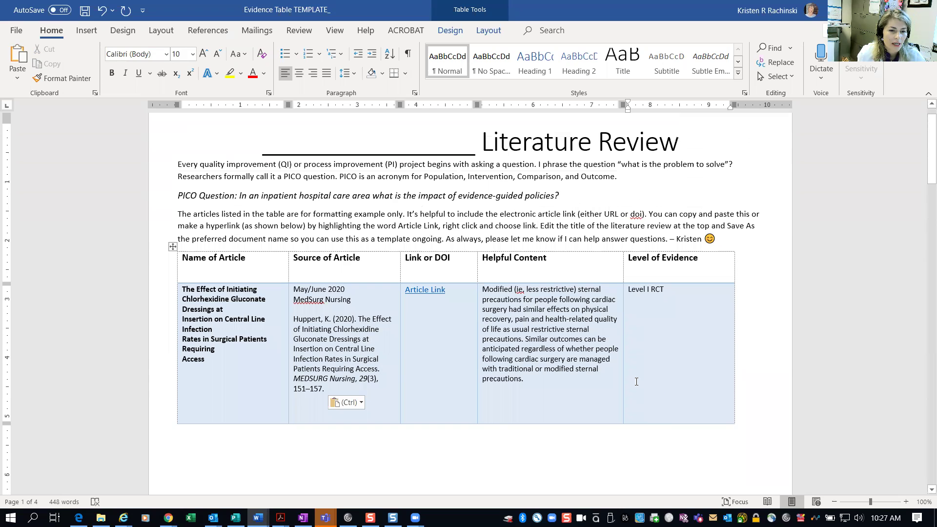
pyautogui.scroll(-11, 678, 317)
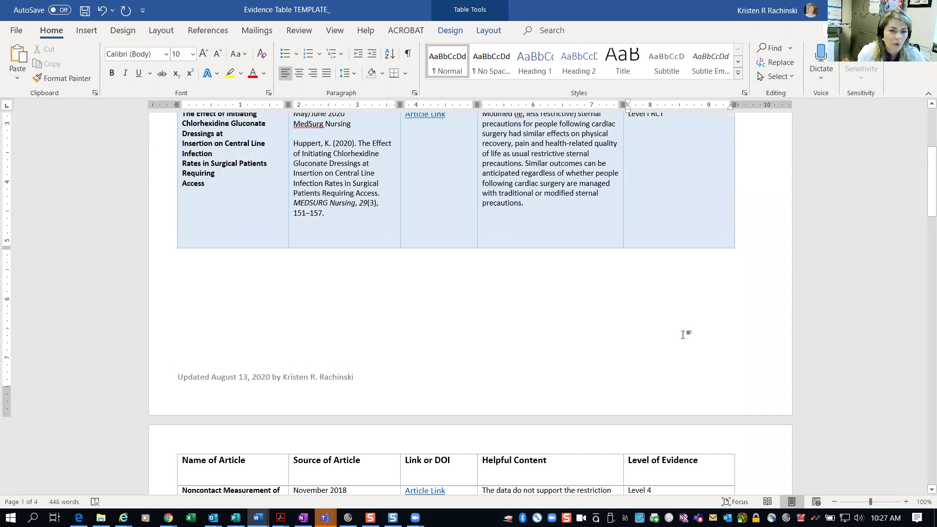
pyautogui.scroll(-7, 548, 462)
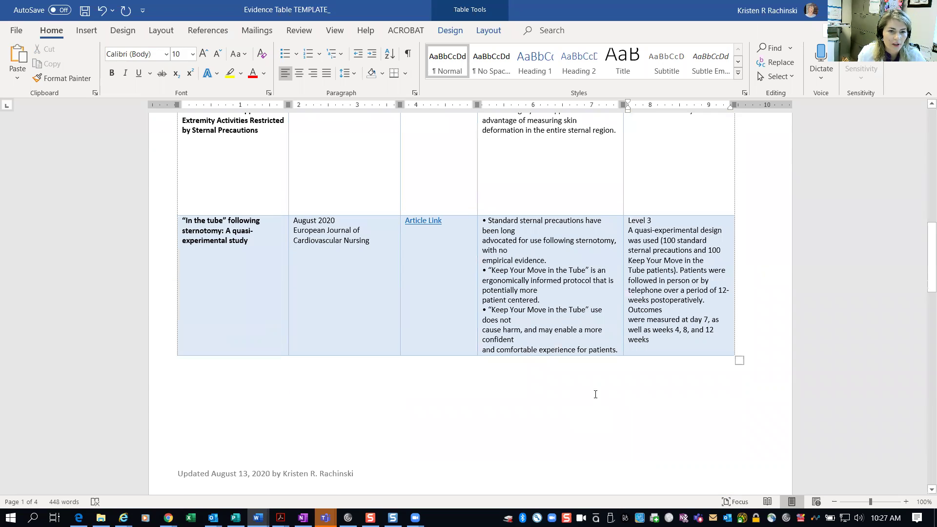
pyautogui.scroll(-6, 601, 394)
pyautogui.scroll(-4, 604, 395)
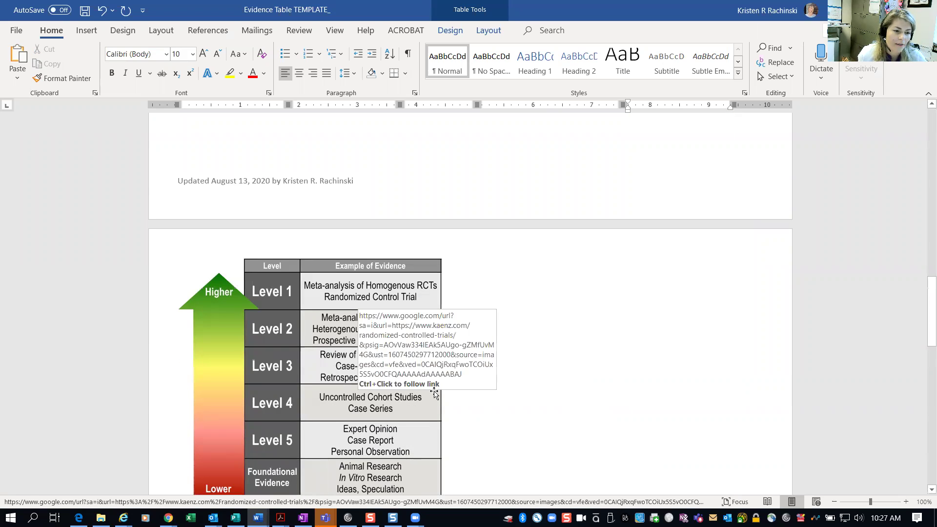
pyautogui.scroll(-2, 483, 385)
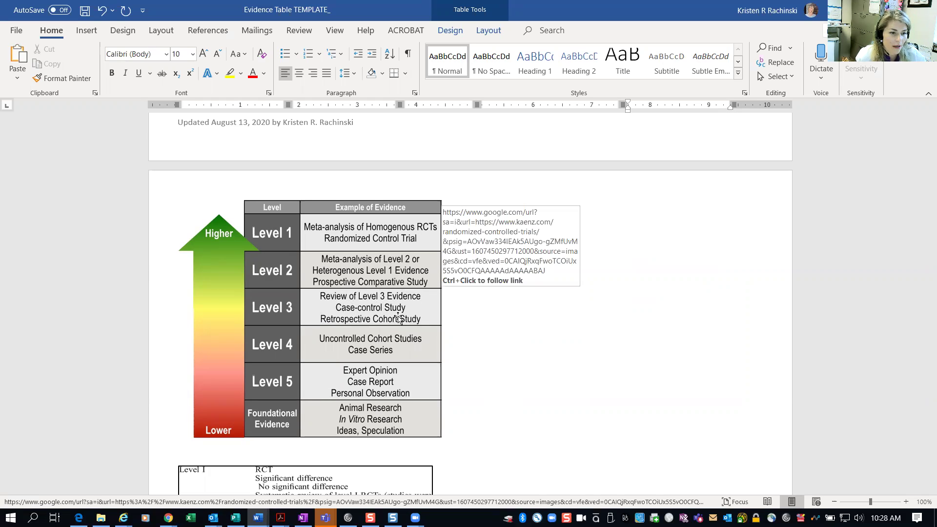
pyautogui.scroll(-3, 473, 383)
pyautogui.scroll(-9, 476, 398)
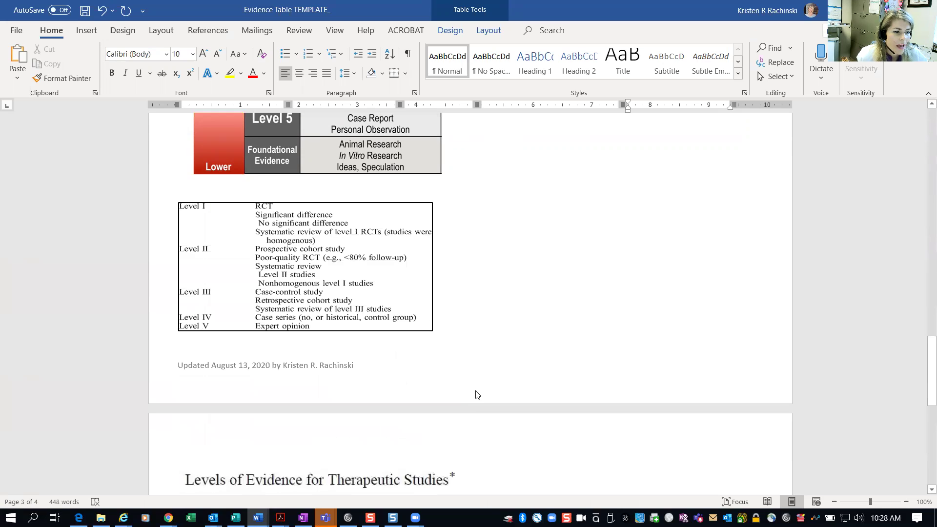
pyautogui.scroll(-2, 354, 372)
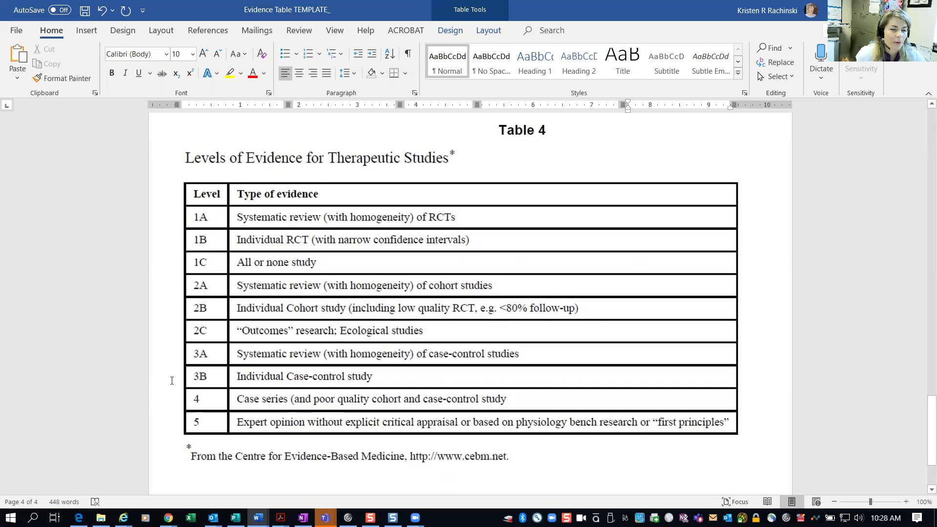
pyautogui.scroll(20, 171, 381)
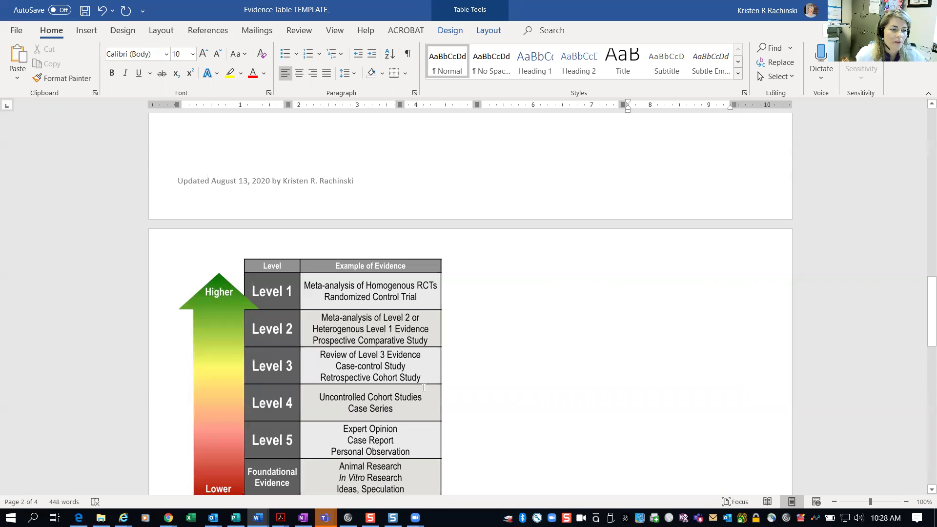
# - Scroll back up to the Literature Review table's chlorhexidine article row on page 1
pyautogui.scroll(8, 532, 414)
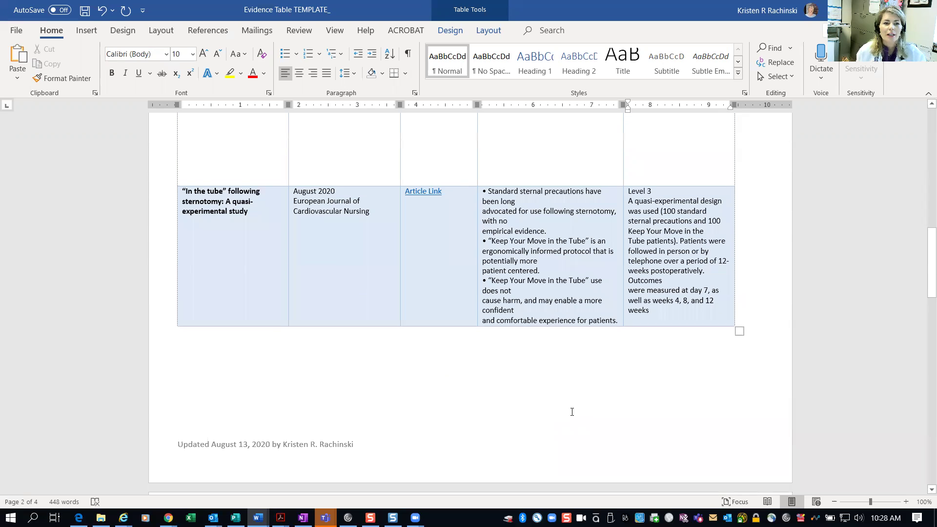
pyautogui.scroll(14, 572, 412)
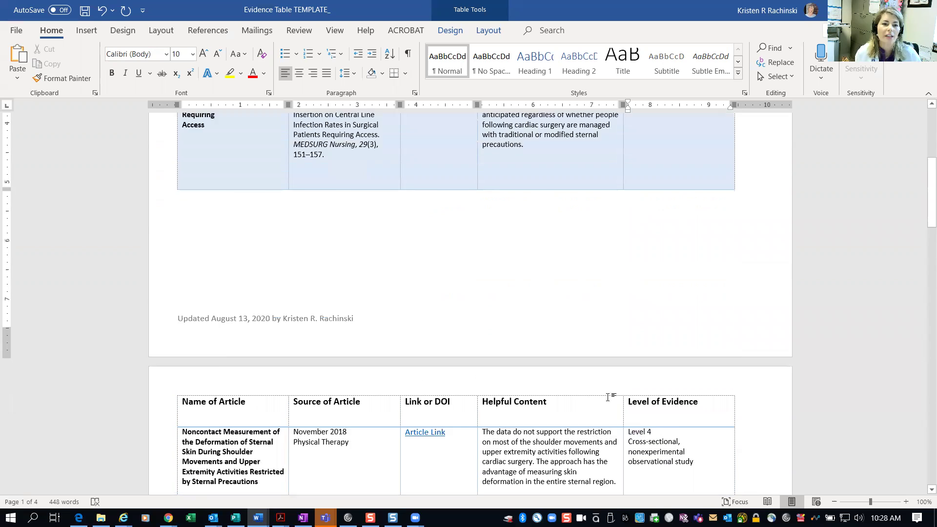
pyautogui.scroll(6, 608, 396)
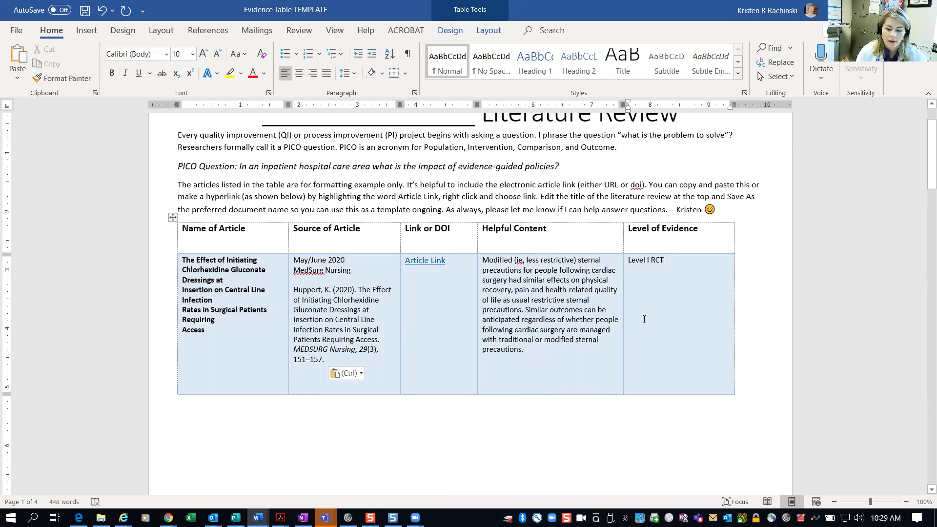
# - Replace 'I RCT' with '3' so the chlorhexidine article's Level of Evidence reads Level 3
pyautogui.hotkey('shift', 'Left')
pyautogui.hotkey('shift', 'Left')
pyautogui.hotkey('shift', 'Left')
pyautogui.hotkey('shift', 'Left')
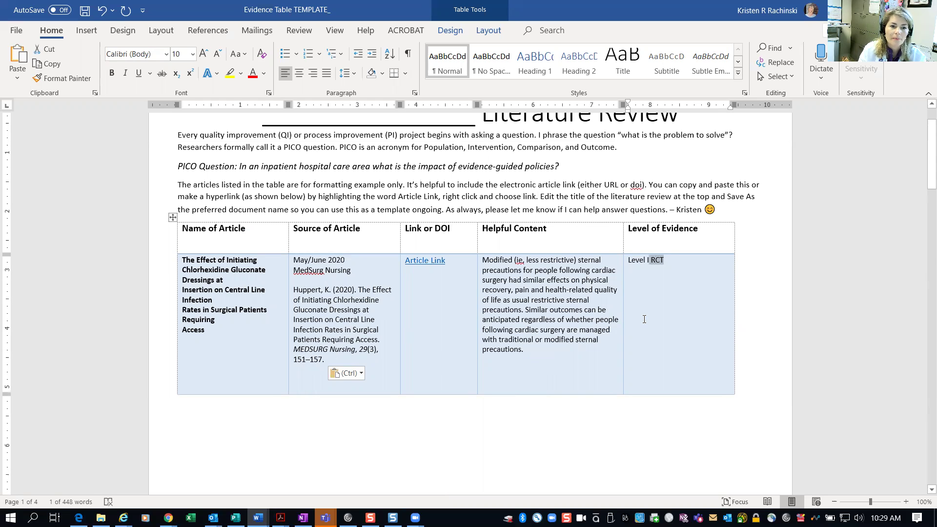
pyautogui.press('BackSpace')
pyautogui.press('BackSpace')
pyautogui.write('3')
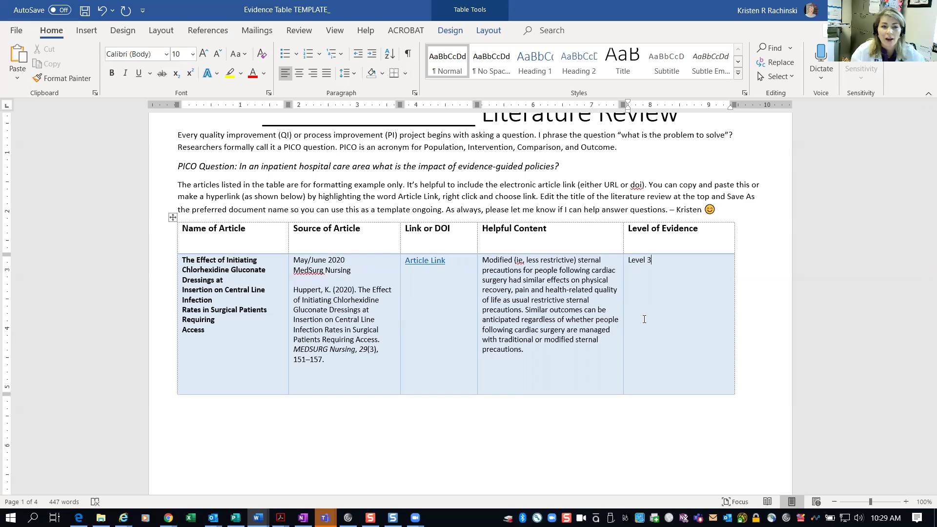
pyautogui.scroll(-20, 644, 319)
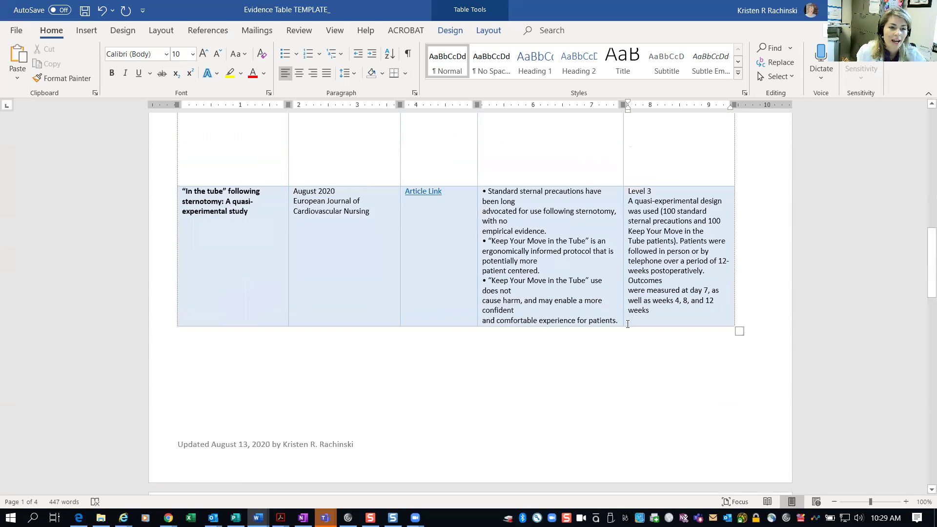
pyautogui.scroll(-3, 621, 319)
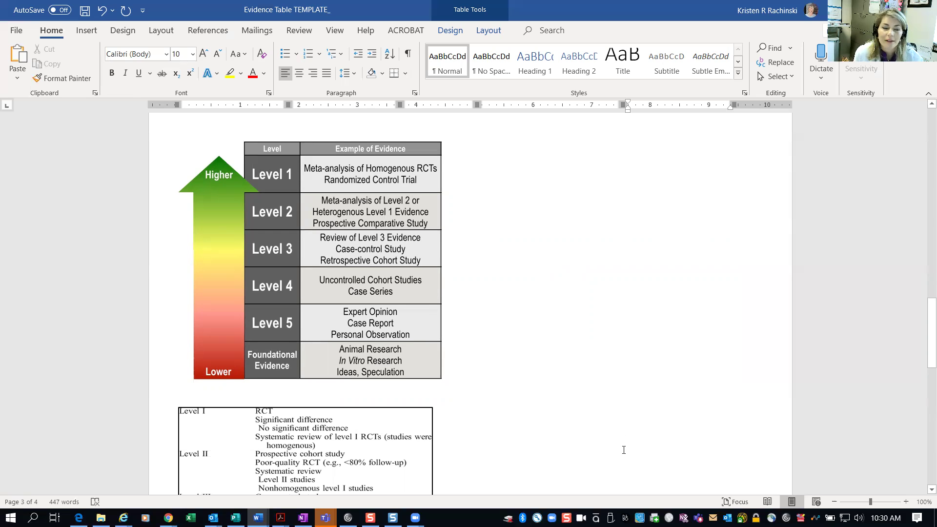
pyautogui.scroll(10, 624, 450)
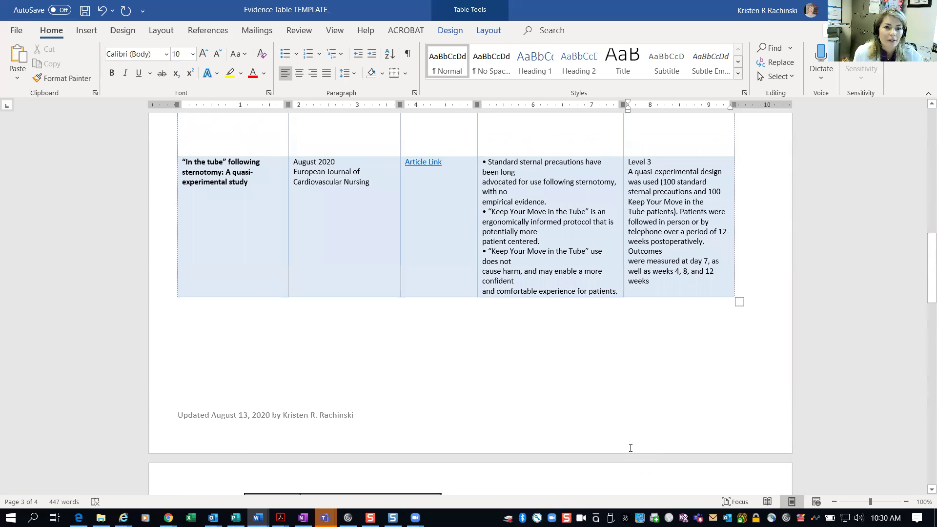
pyautogui.scroll(9, 630, 447)
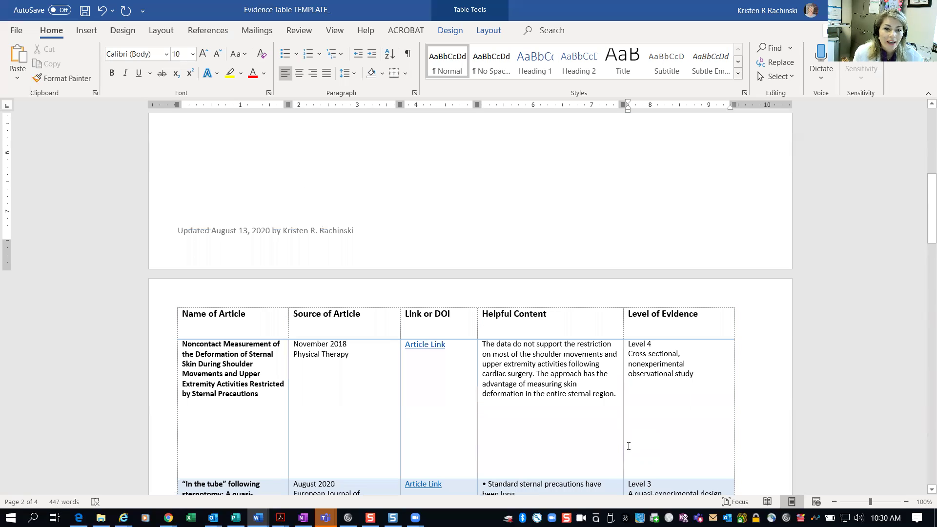
pyautogui.scroll(10, 628, 445)
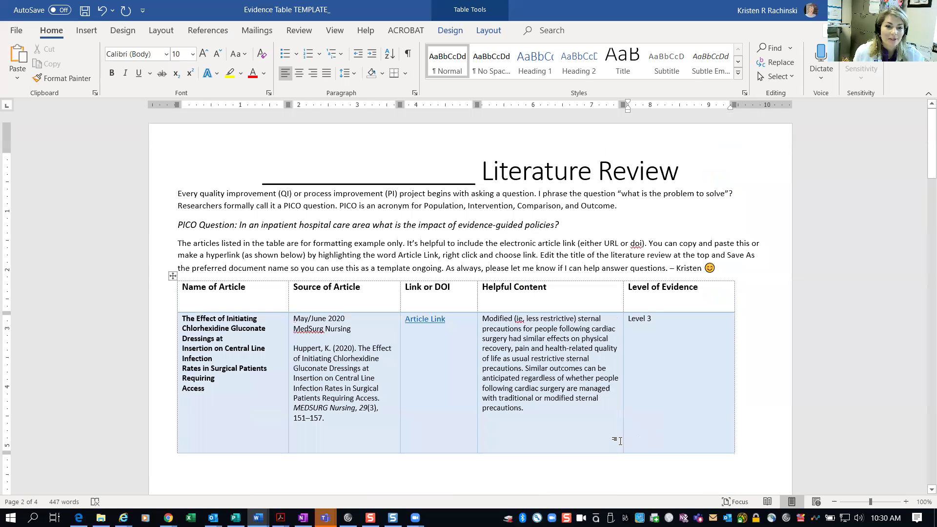